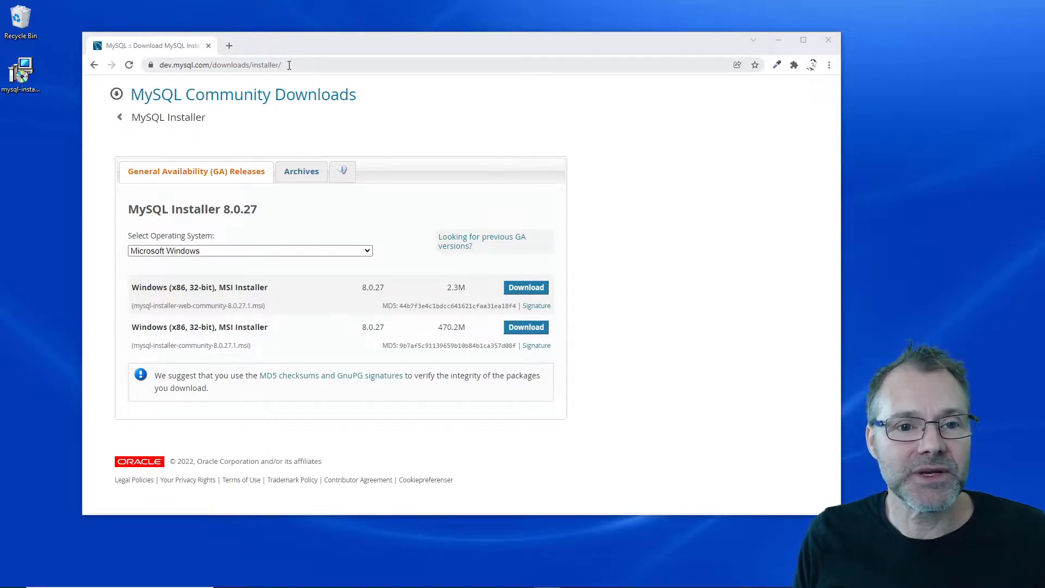
Return to the MySQL Community Downloads list and open the MySQL Installer for Windows page
click(354, 64)
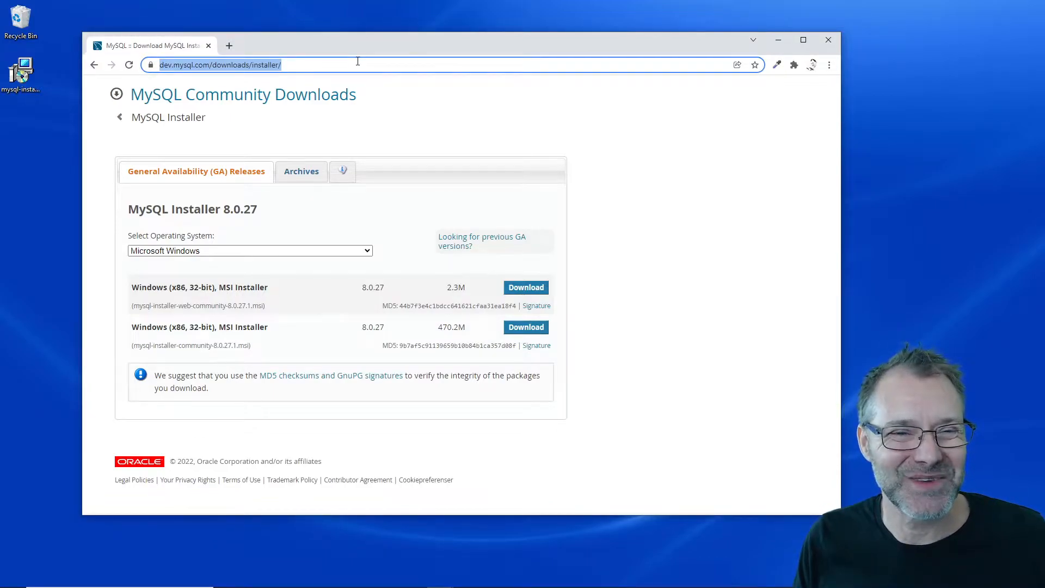
click(122, 123)
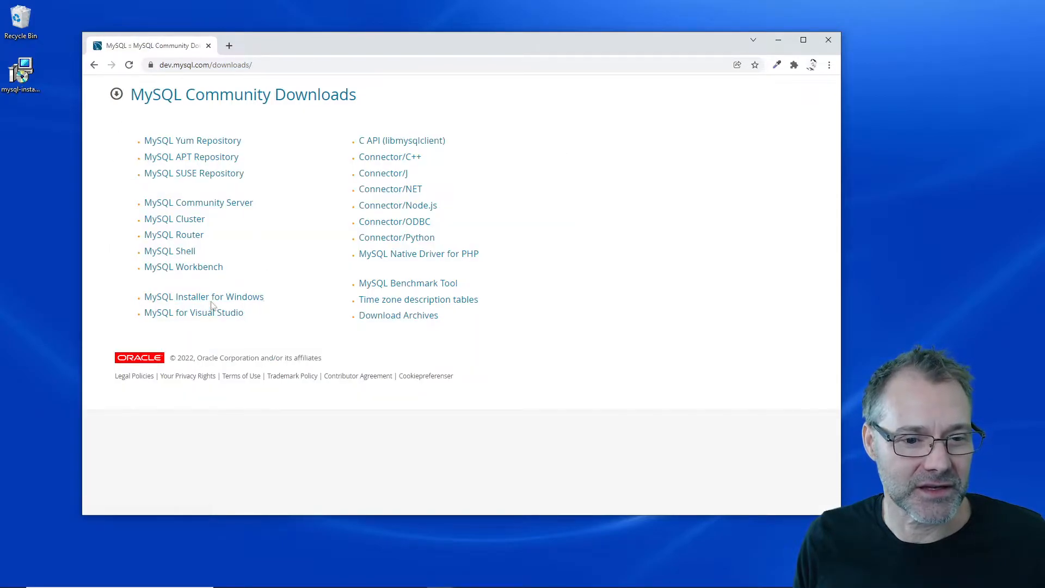
drag(280, 302, 136, 301)
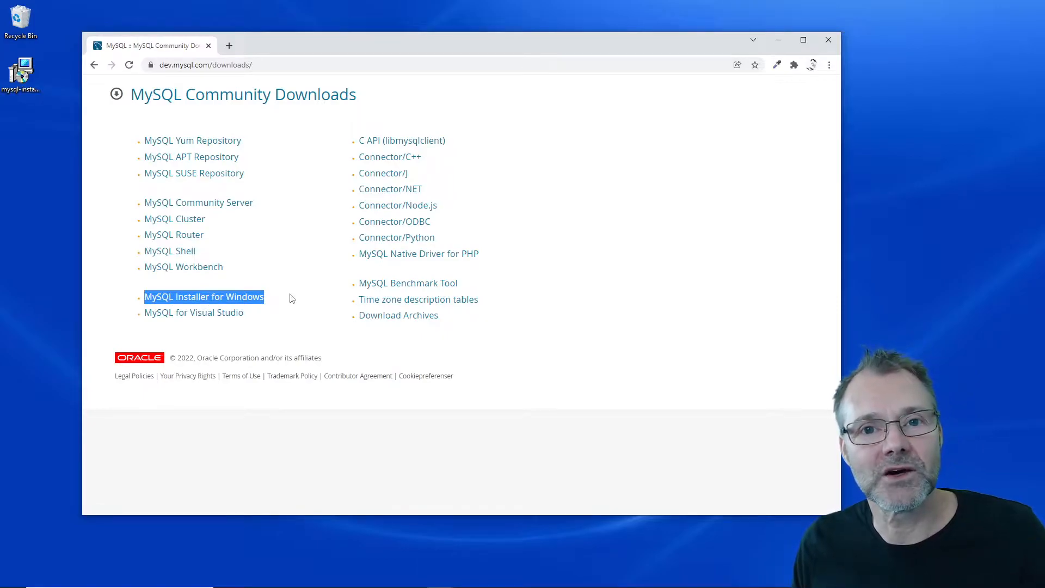
click(250, 299)
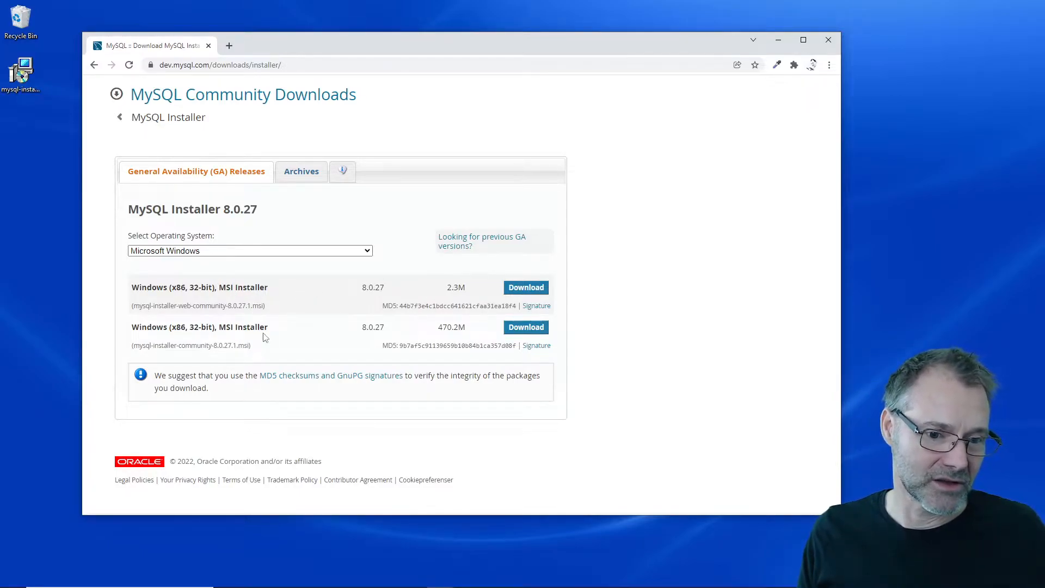
Compare the download sizes of the two Windows MSI installers
drag(468, 331, 433, 330)
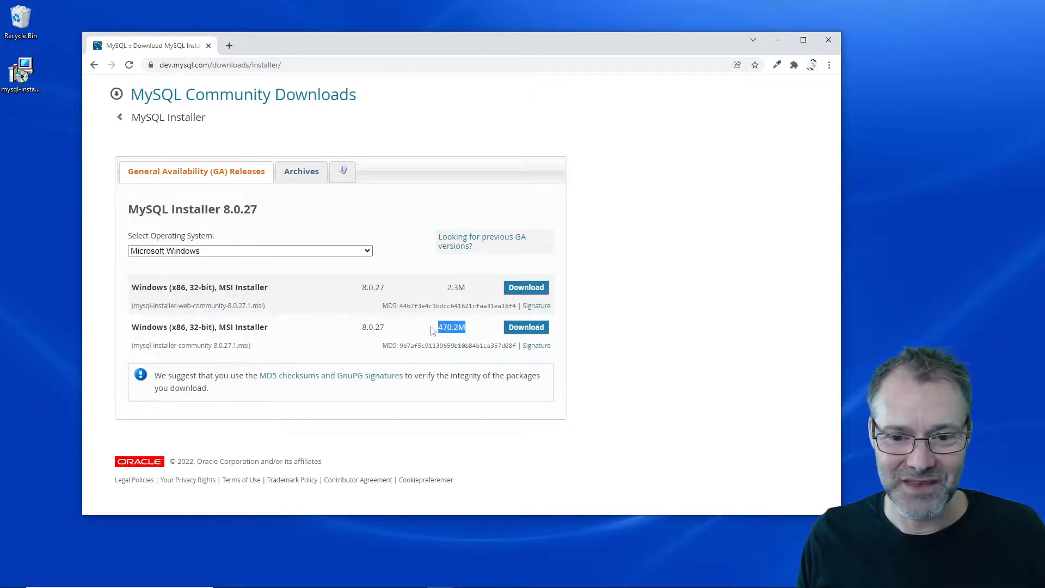
drag(464, 286, 445, 291)
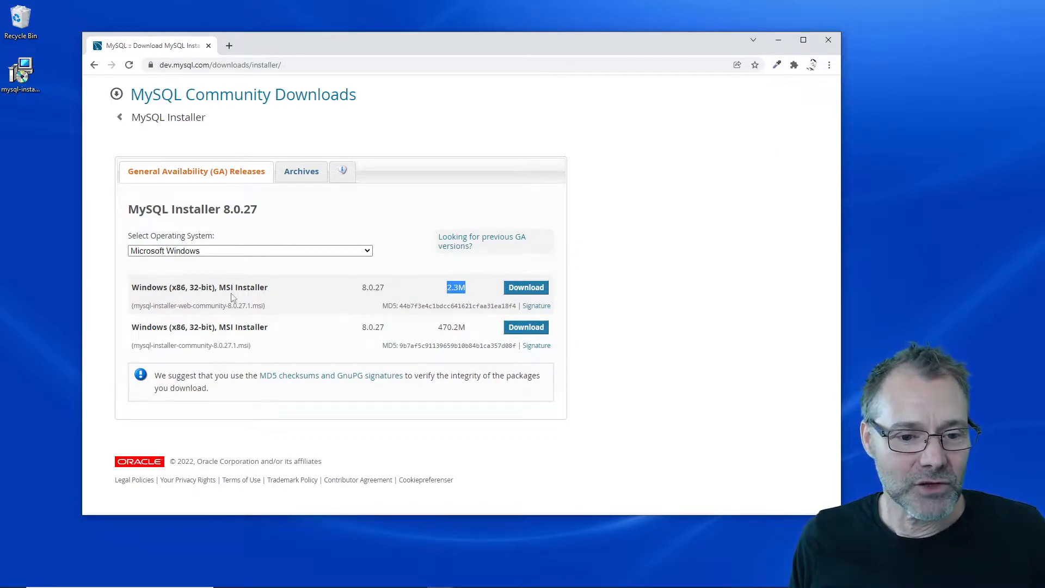
drag(151, 329, 249, 329)
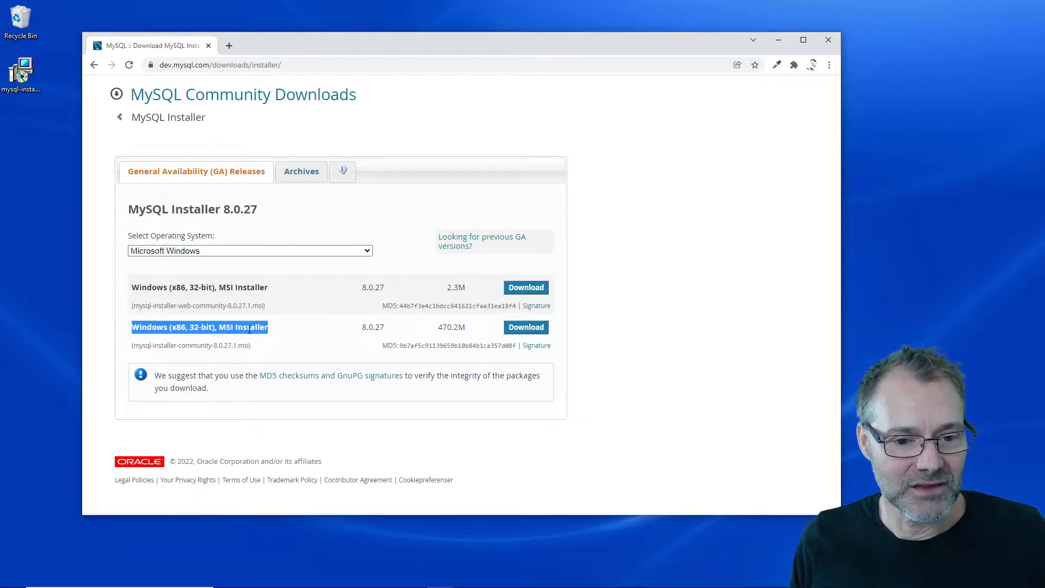
click(685, 210)
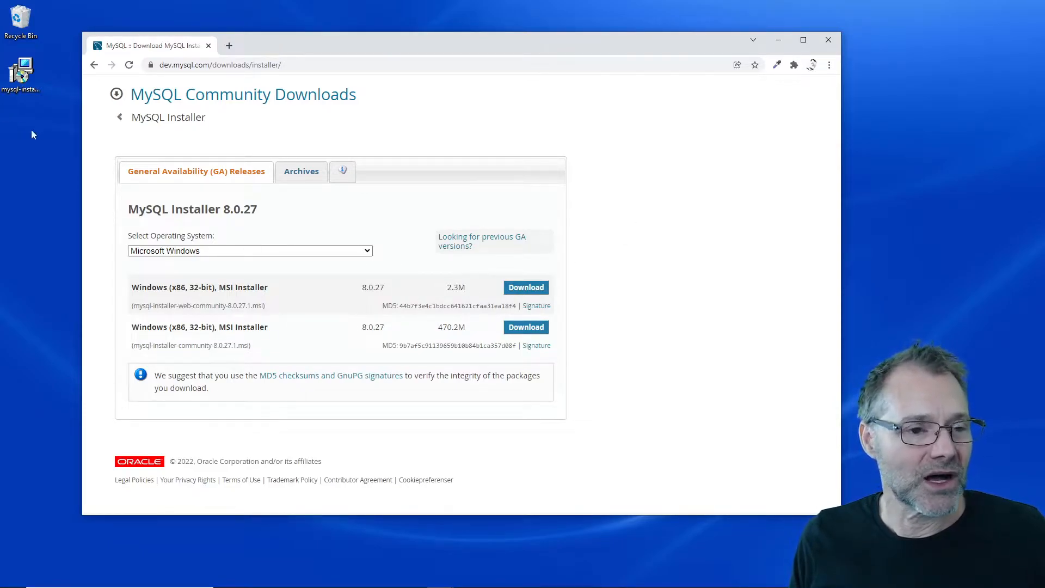
Launch the MySQL installer saved on the desktop and proceed with the Custom setup type
double_click(21, 74)
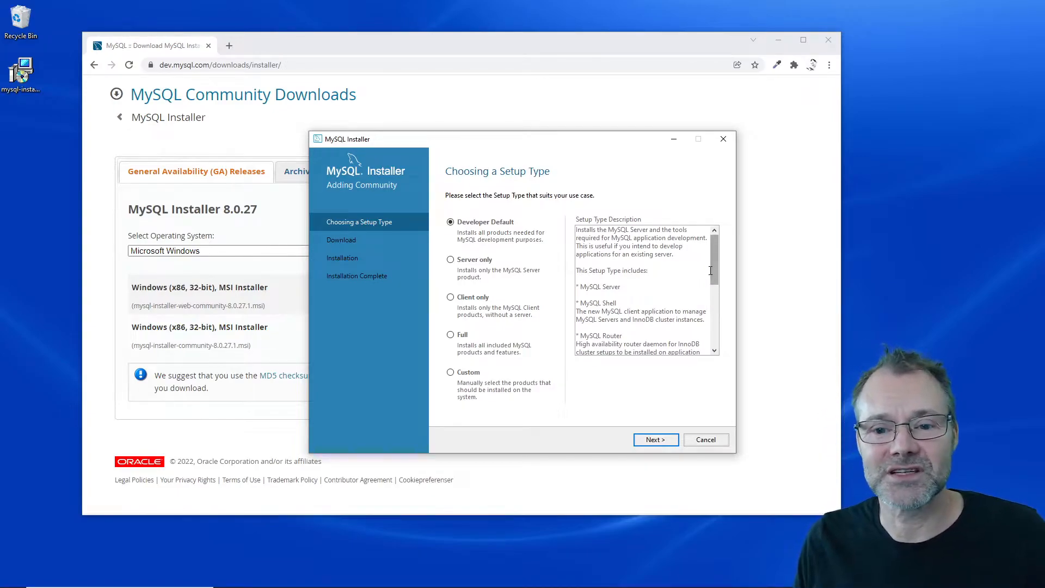
click(487, 375)
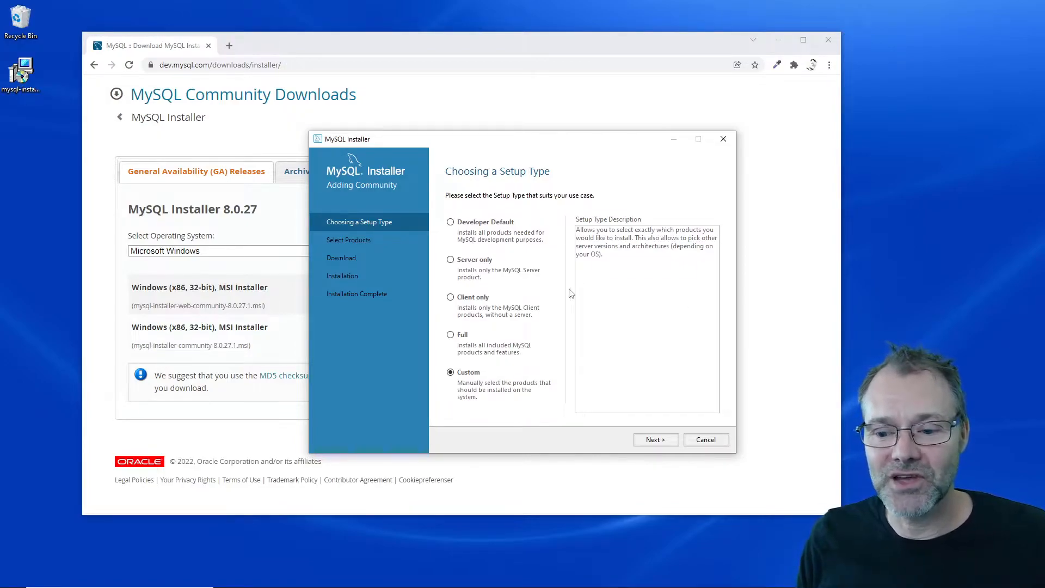
click(661, 439)
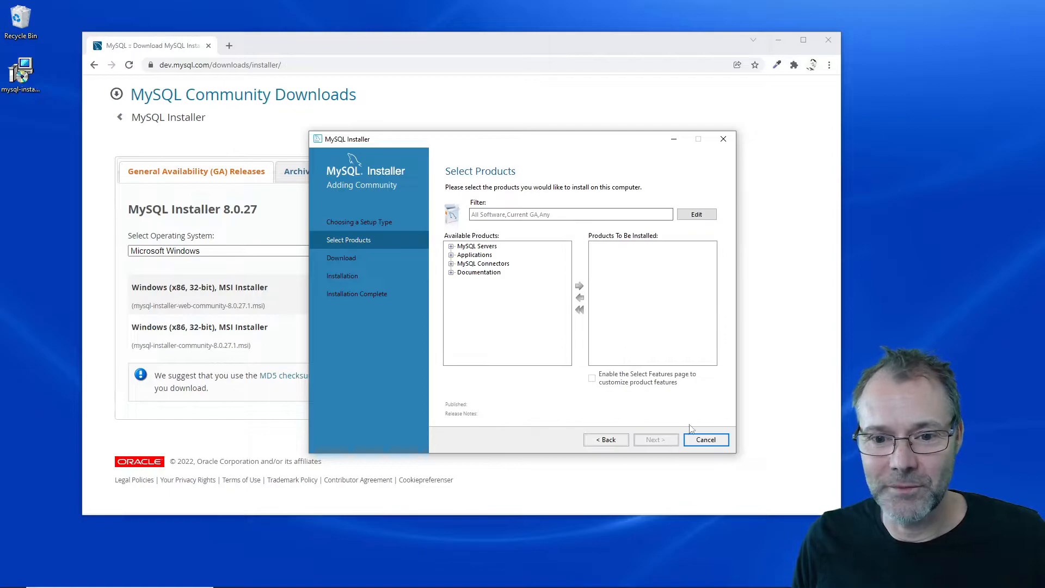
Add MySQL Server 8.0.27 - X64 to the products to be installed
click(452, 247)
click(461, 255)
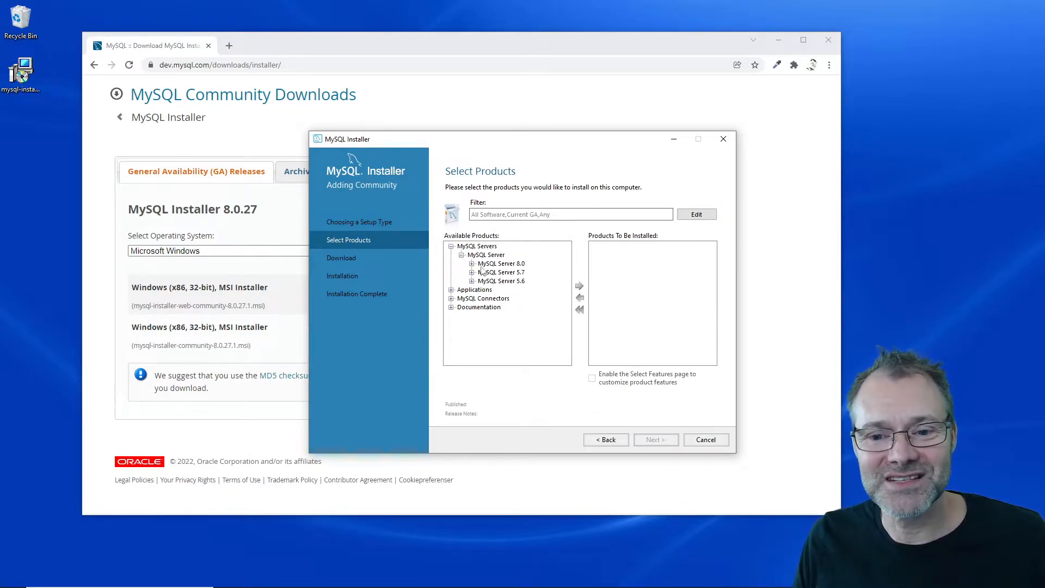
click(472, 263)
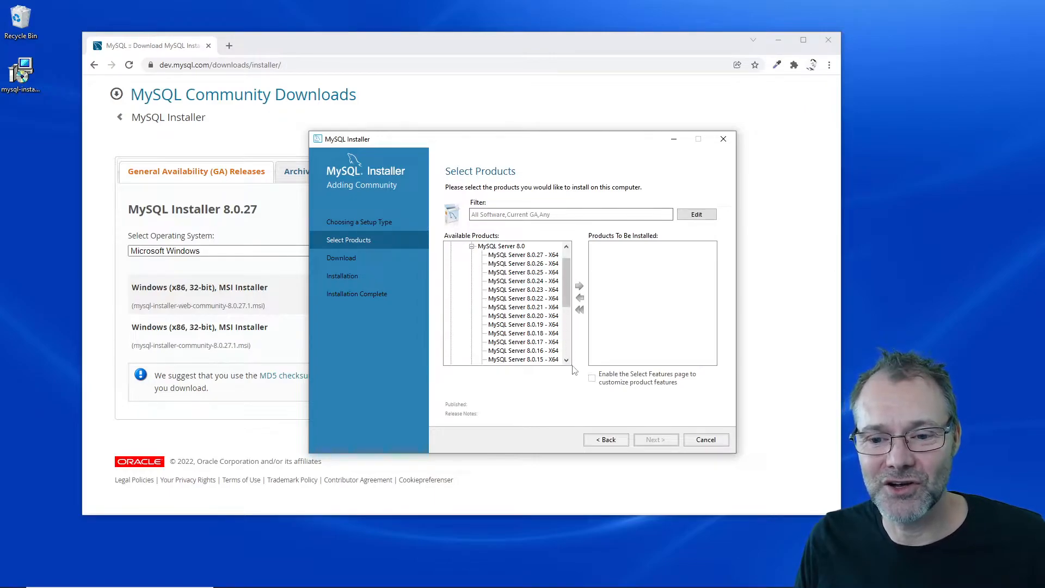
click(518, 255)
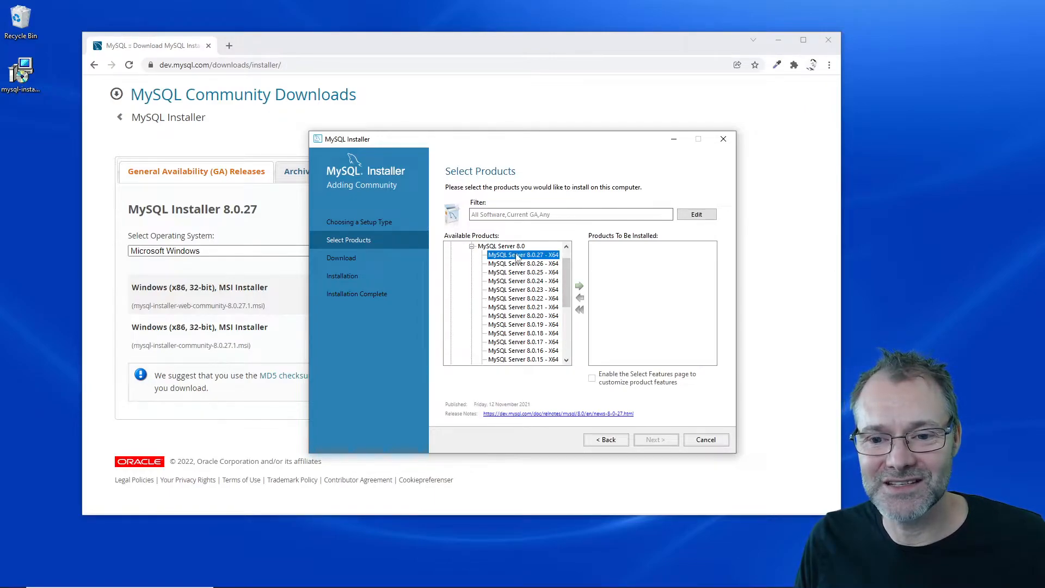
click(580, 287)
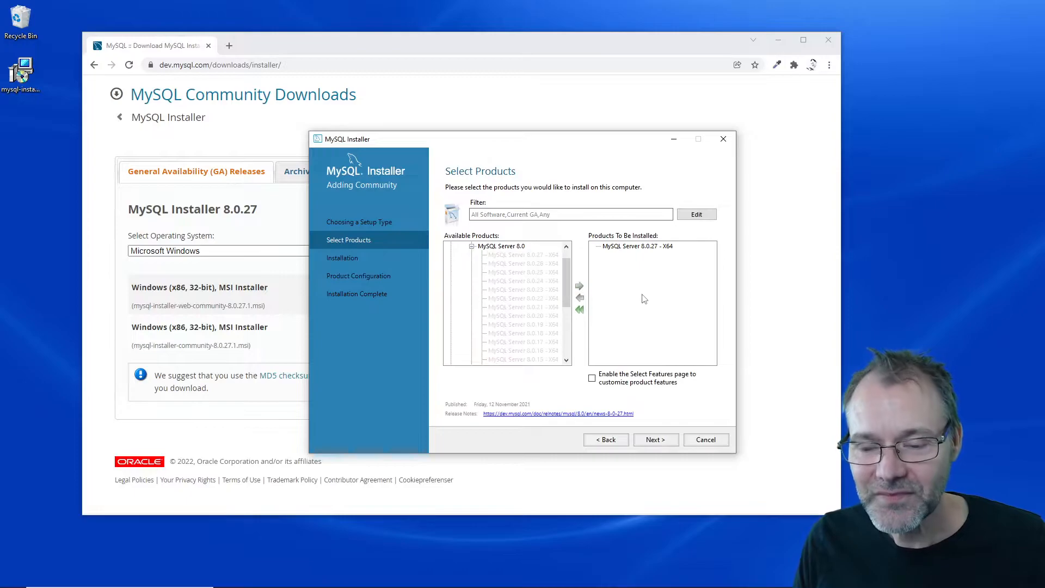
Add MySQL Workbench 8.0.27 - X64 from the Applications group to the products to be installed
scroll(459, 277, up, 1)
click(451, 247)
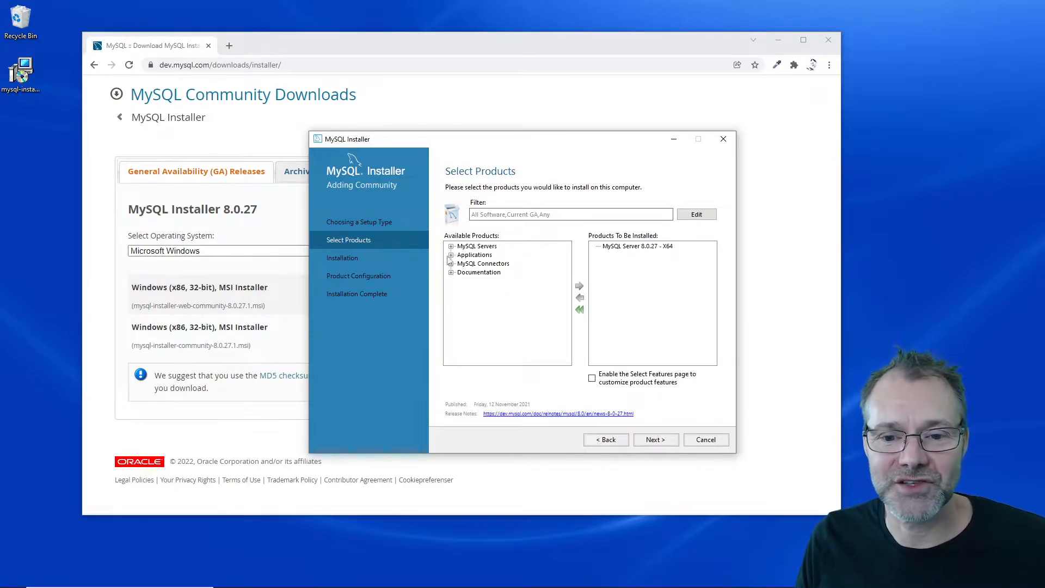
click(452, 255)
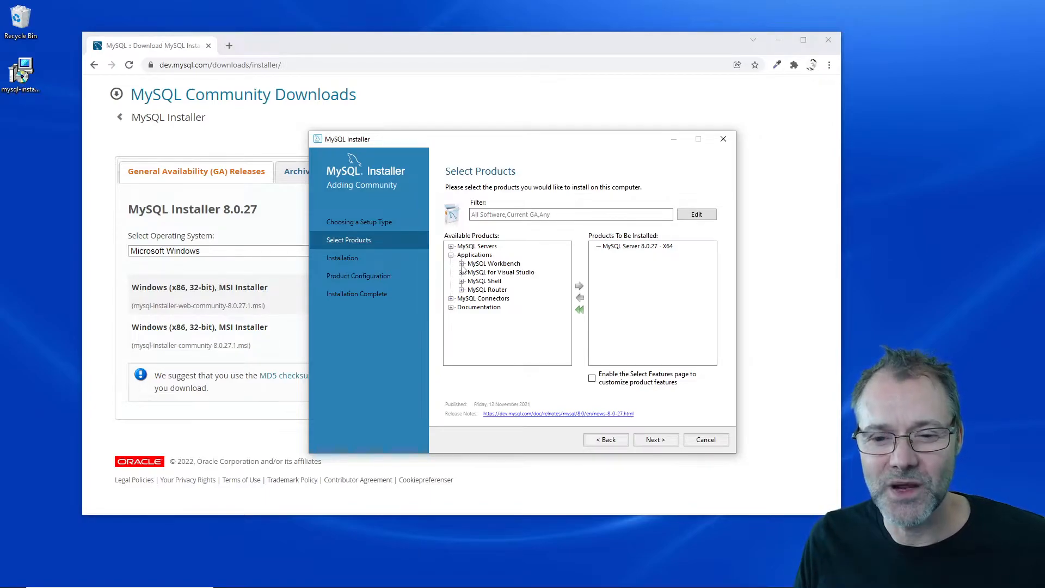
click(461, 265)
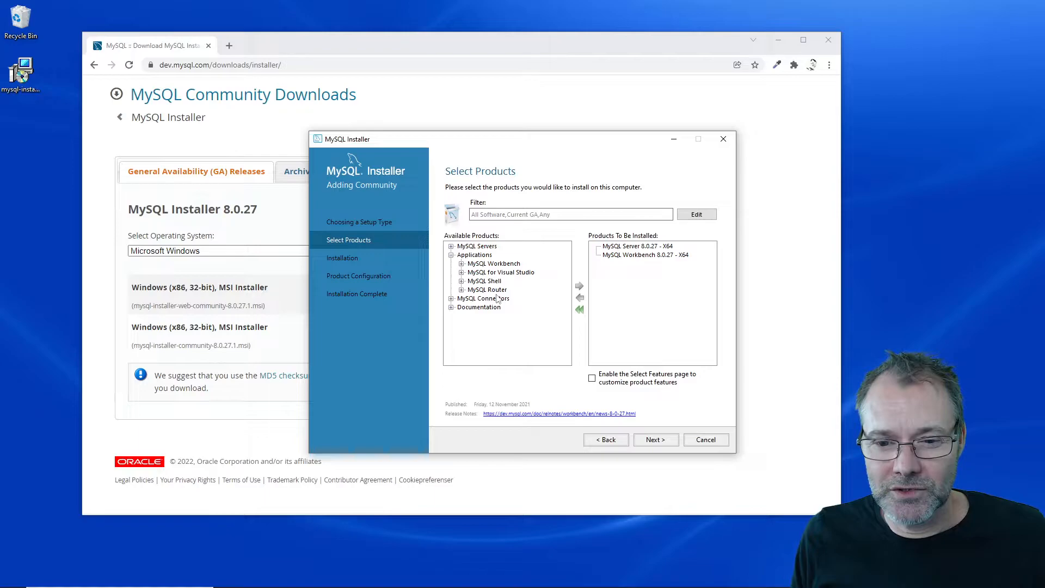
Add MySQL Documentation 8.0.27 - X86 to the products to be installed and accept the product selection
click(451, 255)
click(451, 264)
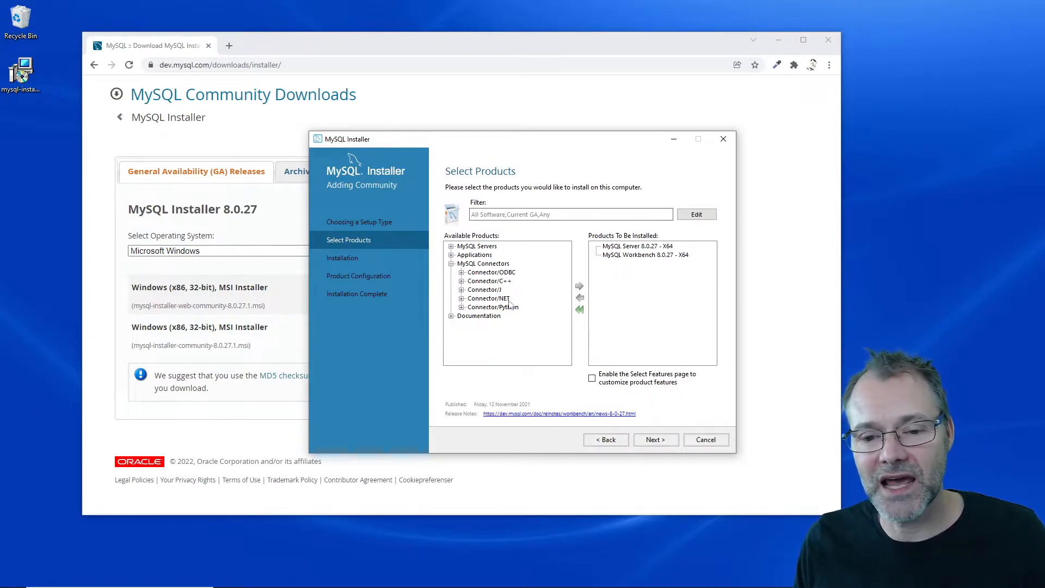
click(451, 264)
click(451, 273)
click(461, 281)
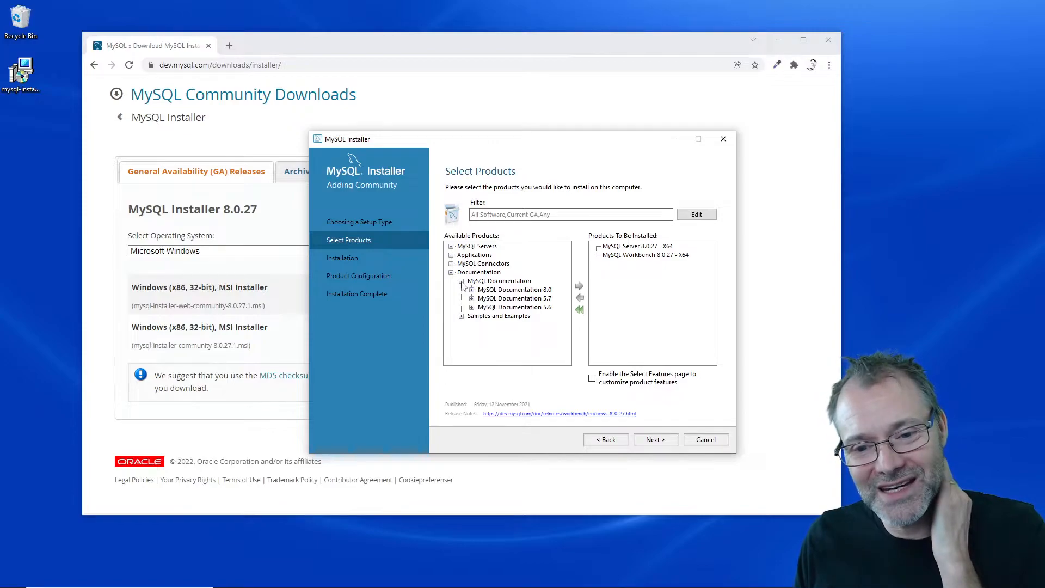
click(471, 290)
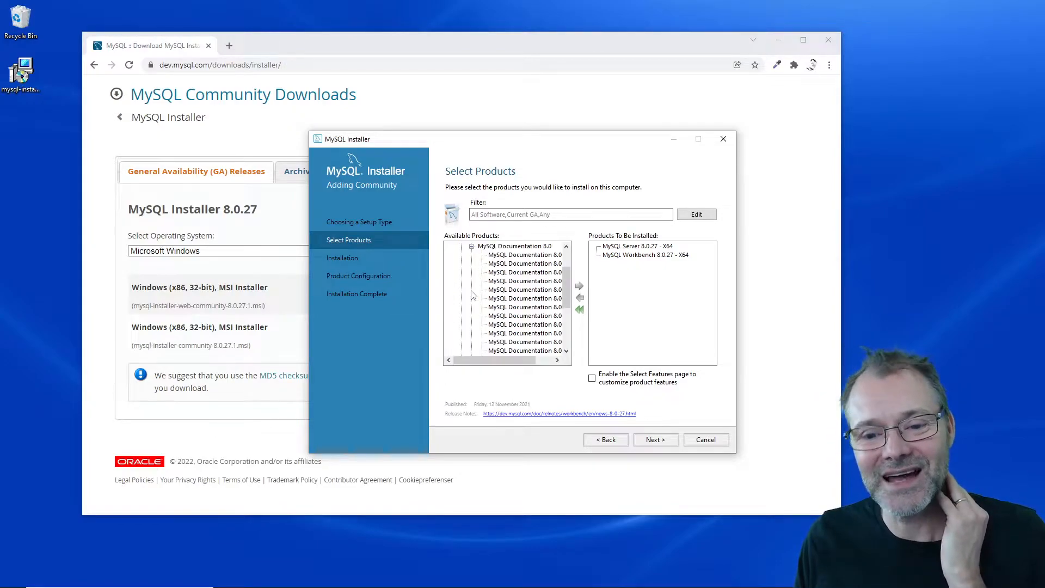
click(533, 255)
click(579, 286)
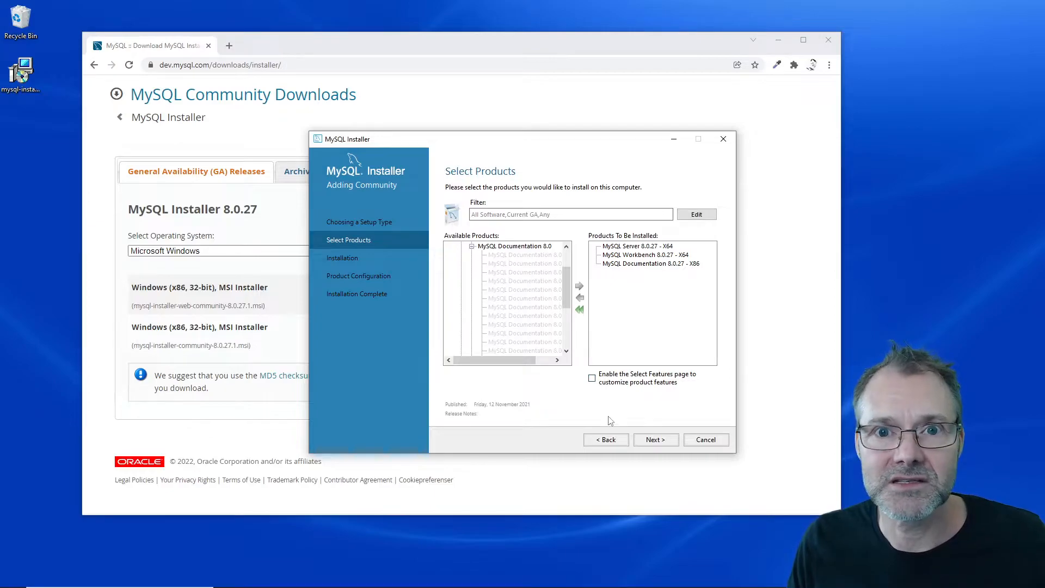
click(655, 440)
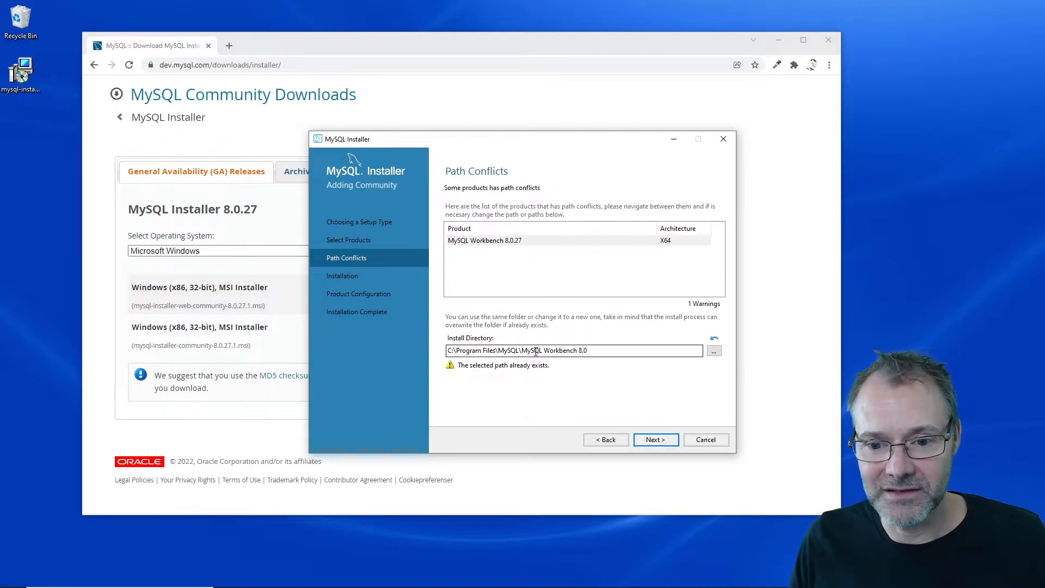
Keep the default install directory for MySQL Workbench 8.0.27 and continue despite the path conflict
drag(521, 351, 587, 351)
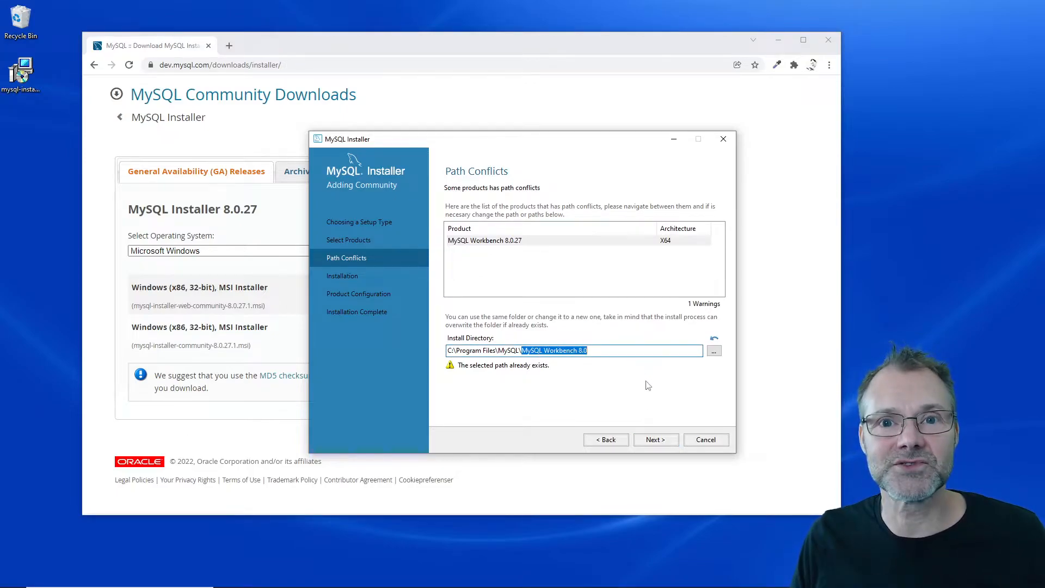
click(660, 440)
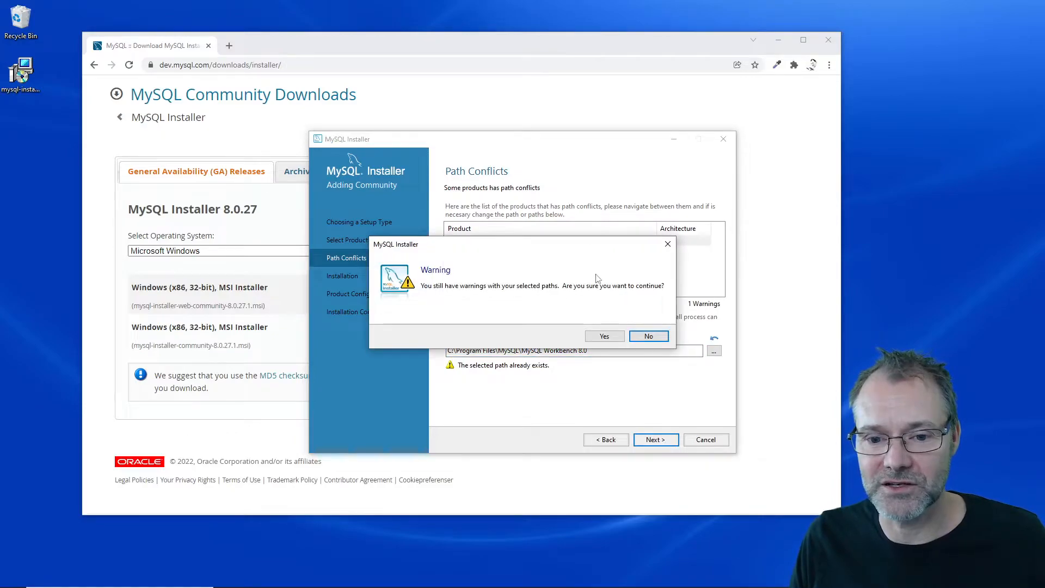
click(605, 337)
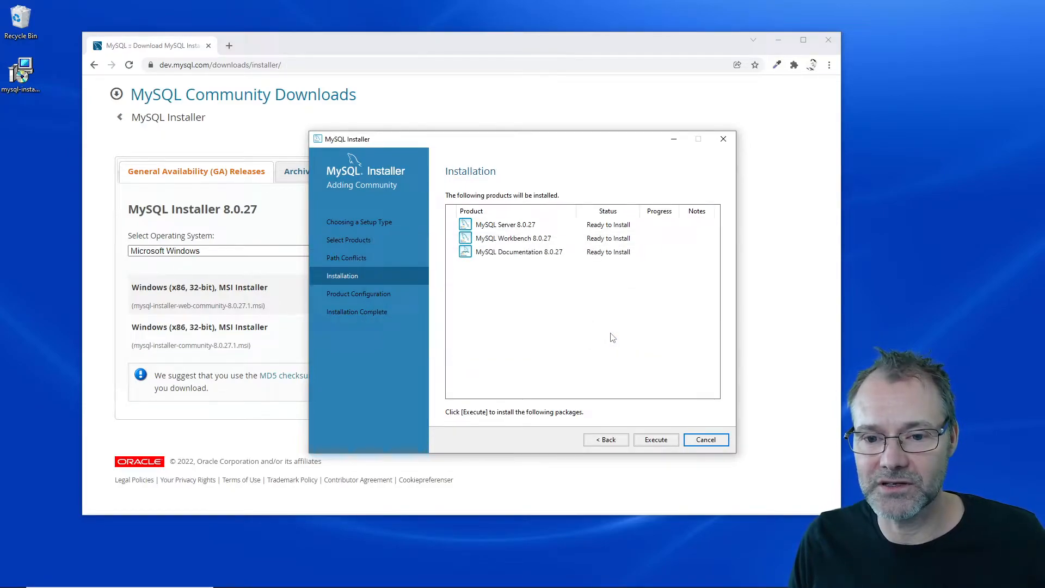
Install the selected MySQL products and proceed to the type and networking settings of MySQL Server 8.0.27
click(657, 441)
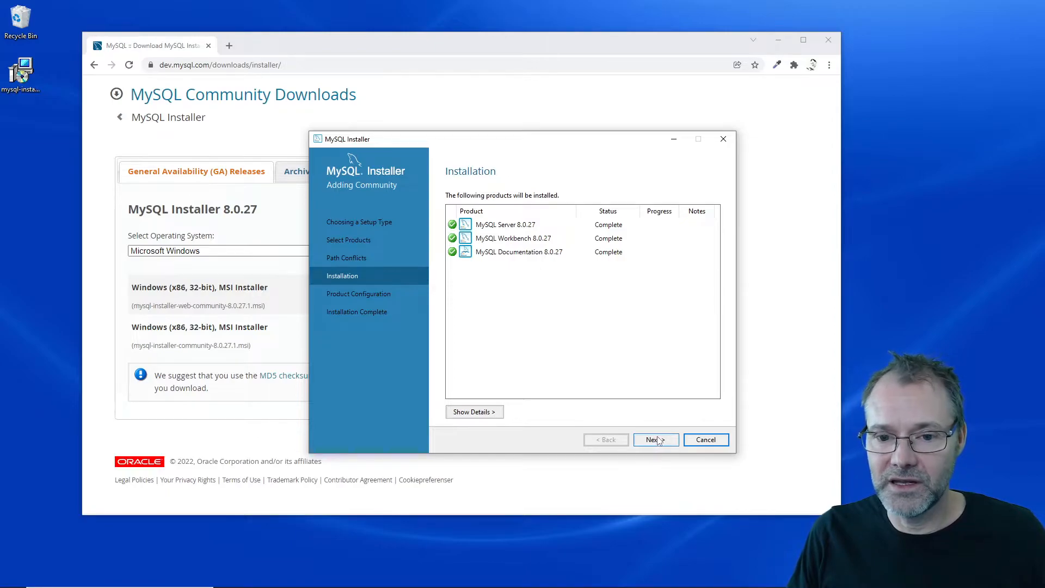
click(656, 440)
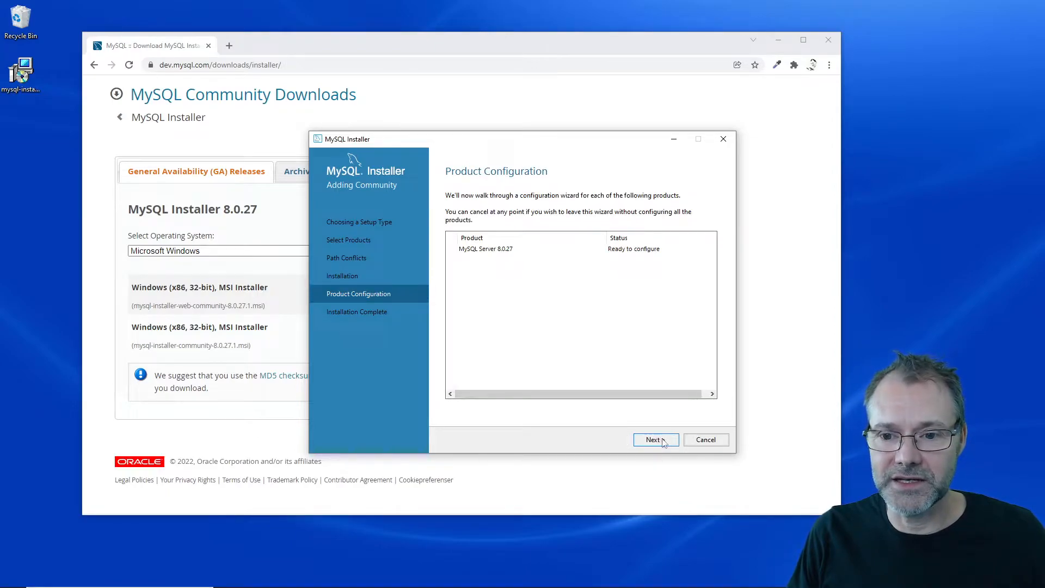
click(656, 439)
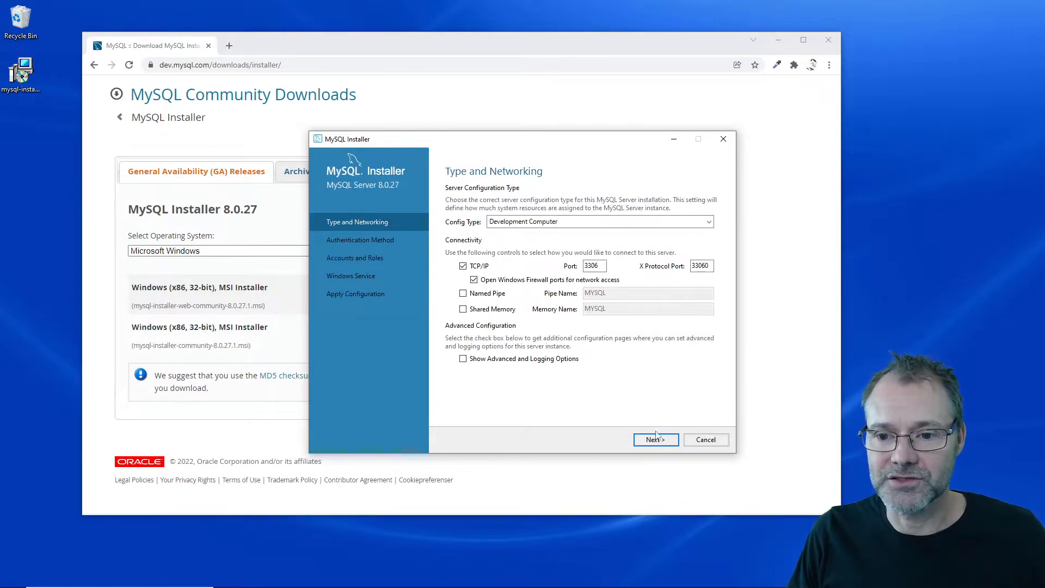
Choose Development Computer as the server configuration type
click(675, 222)
click(675, 222)
click(675, 222)
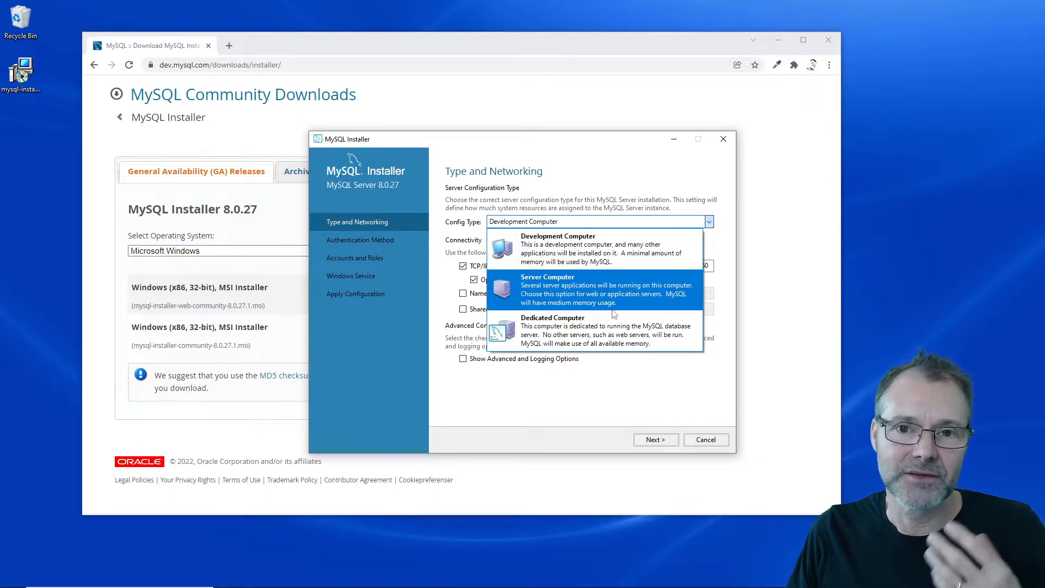
click(606, 240)
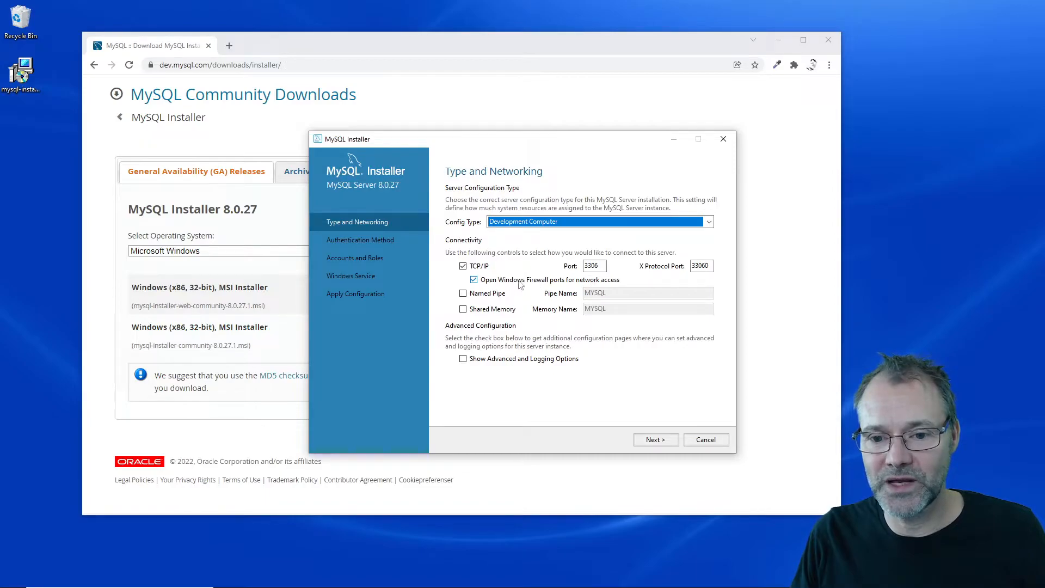
Accept TCP/IP connectivity on port 3306 and the recommended strong password encryption for authentication
double_click(594, 267)
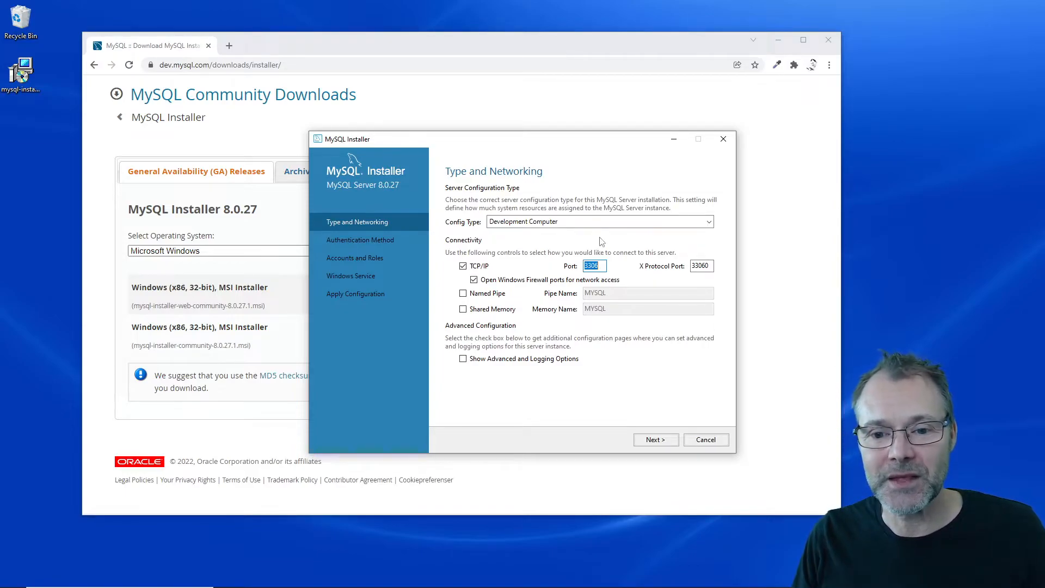
click(465, 293)
click(465, 294)
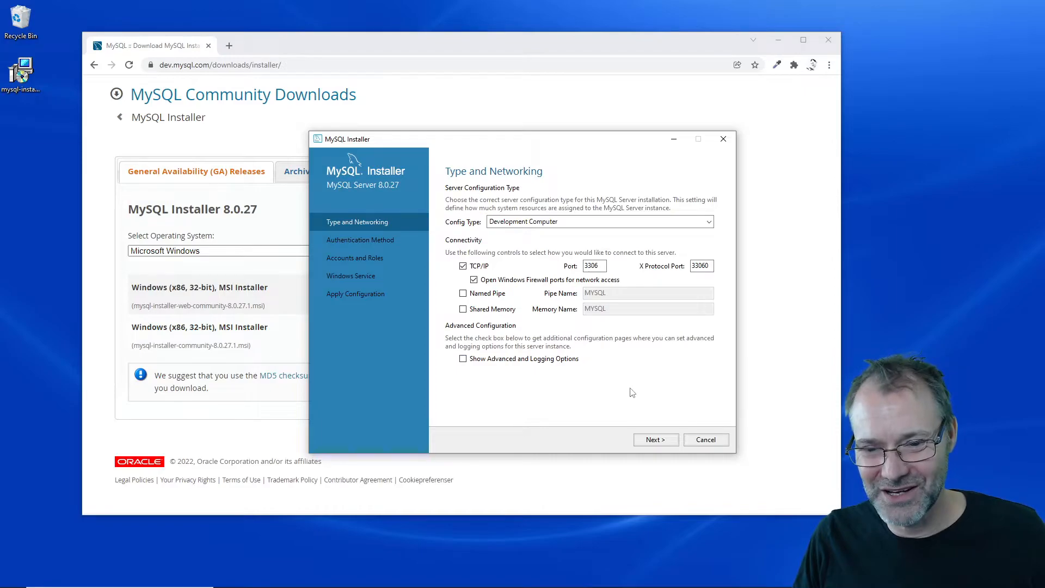
click(666, 441)
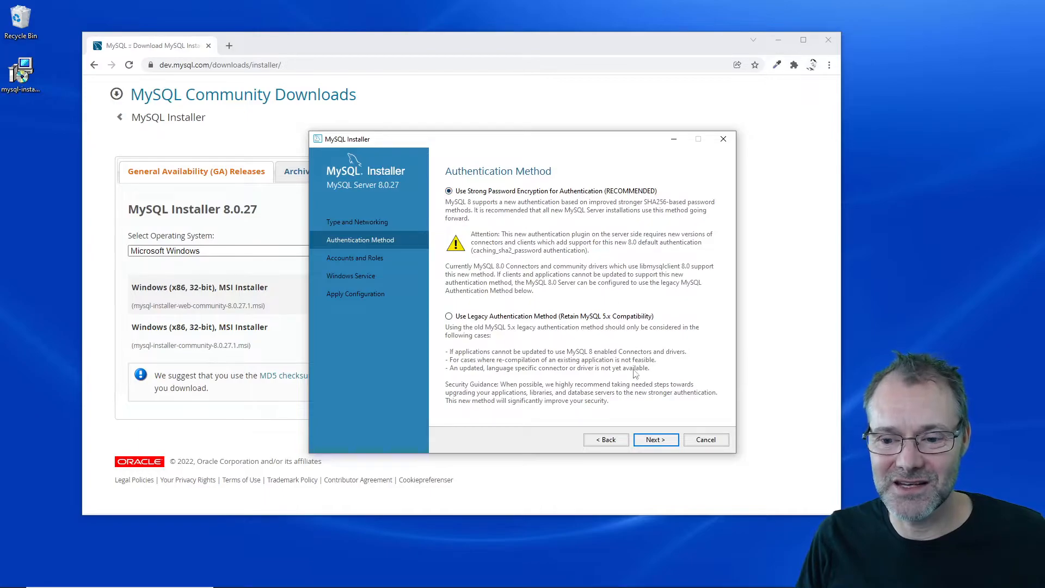
click(655, 440)
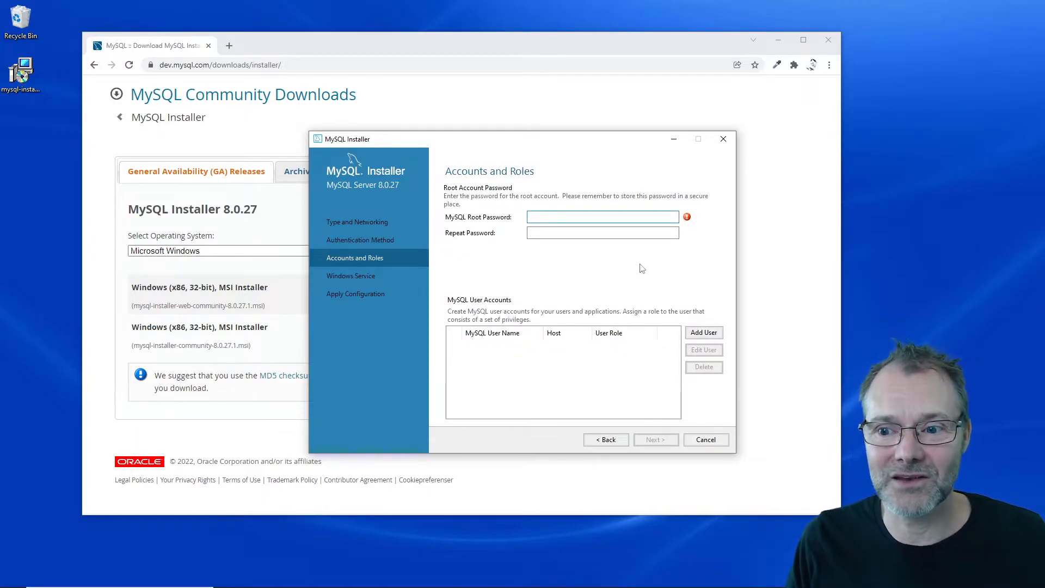
Enter and repeat the MySQL root account password, and continue without adding any user accounts
text(••••)
key(Tab)
text(••••)
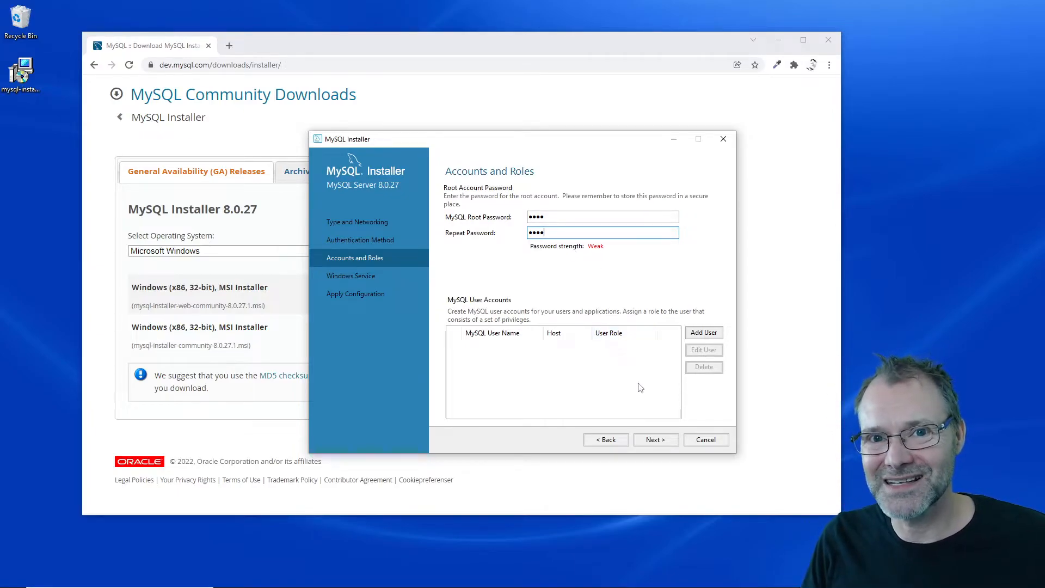
click(654, 440)
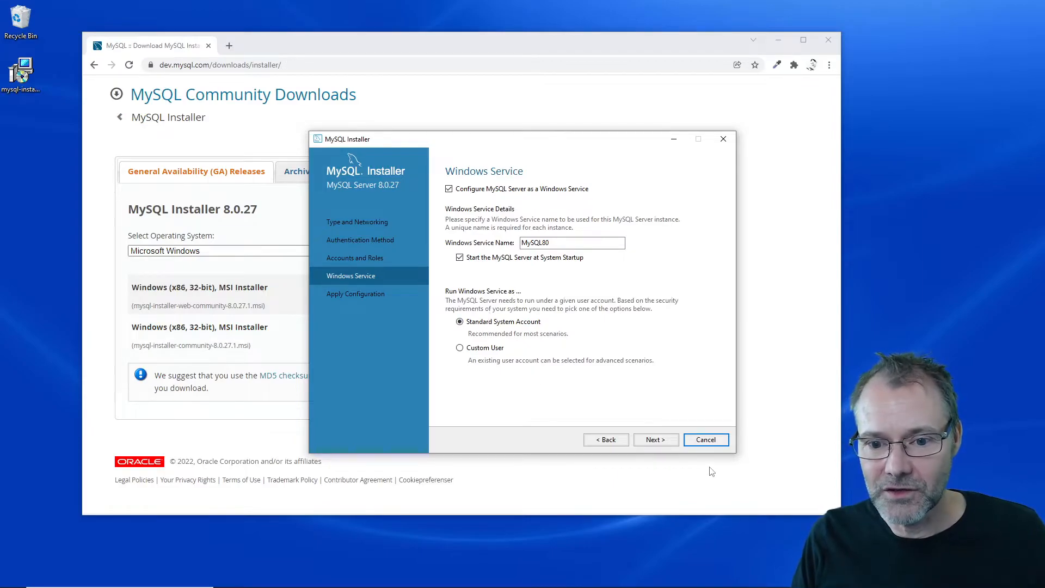
Keep MySQL80 as a Windows service that starts at system startup under the Standard System Account, and apply the server configuration
click(662, 443)
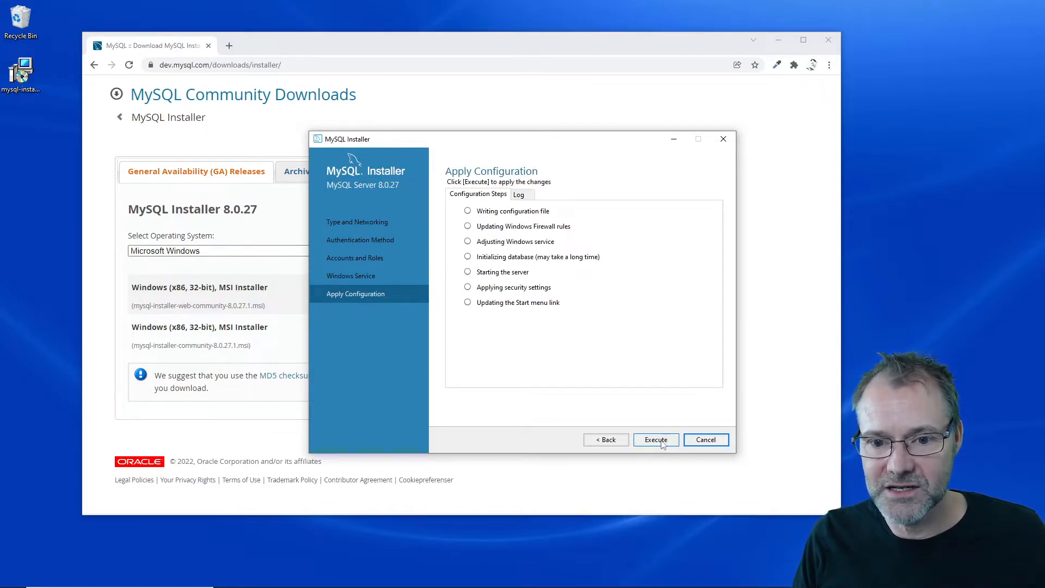
click(663, 442)
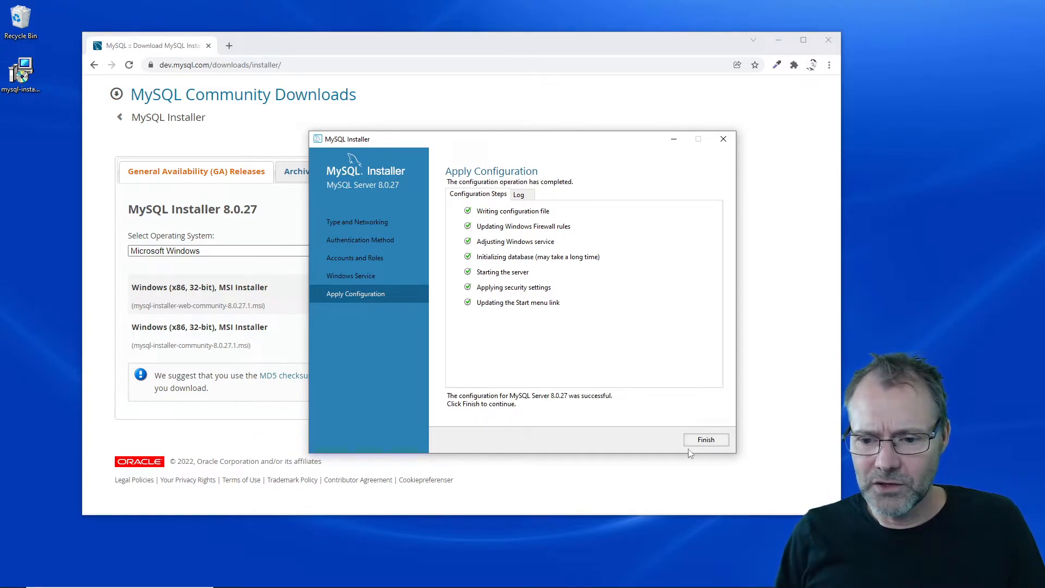
click(700, 441)
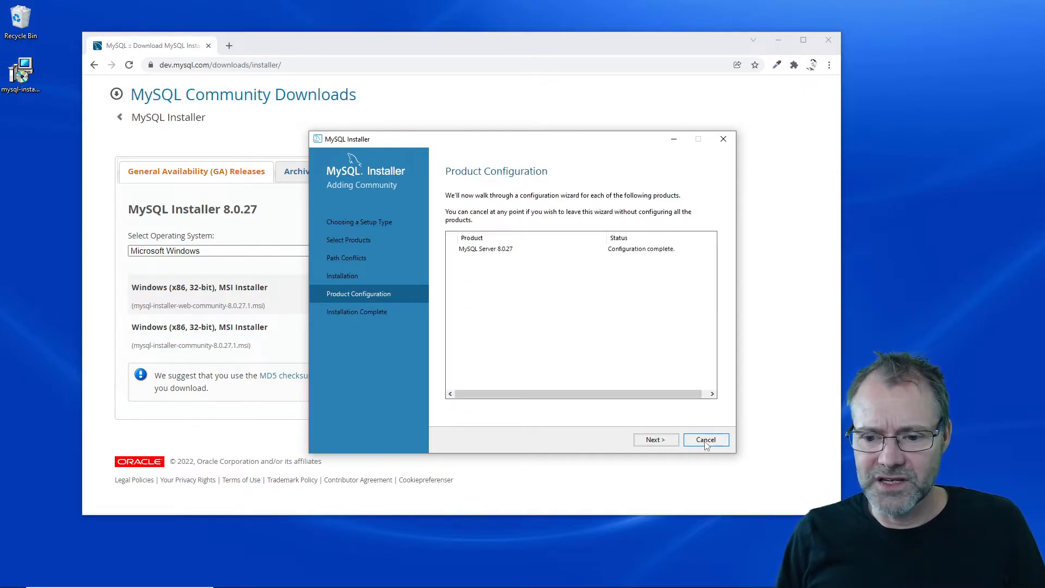
Complete the MySQL installation with Workbench set to start after setup, and minimize the browser window
click(653, 441)
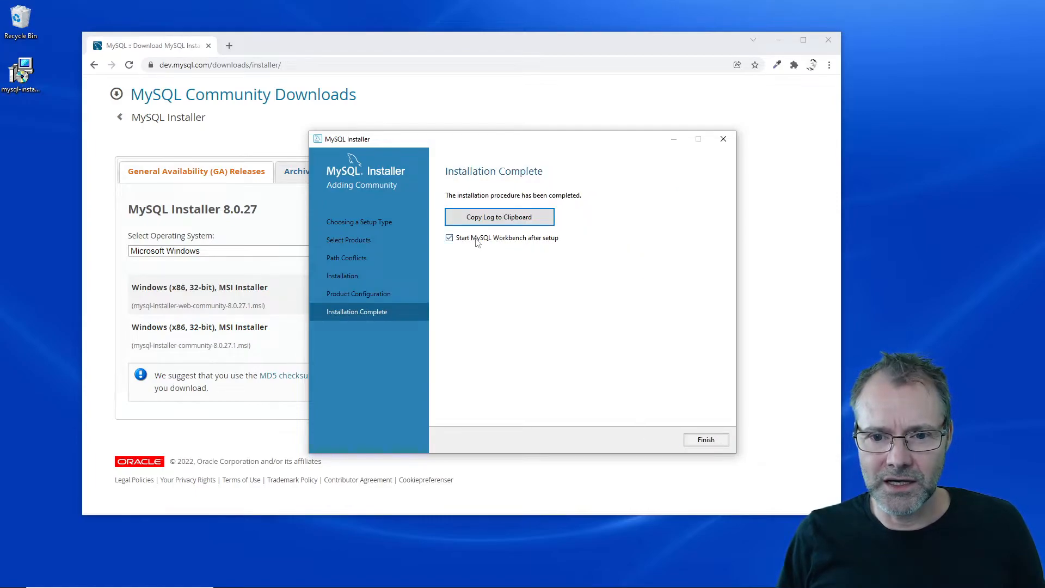
click(706, 440)
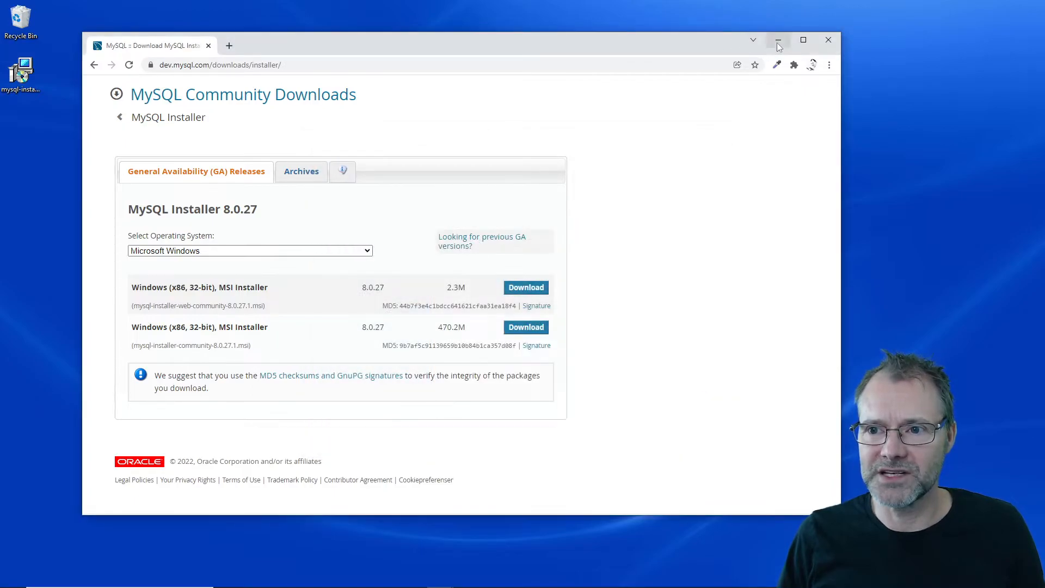
click(778, 41)
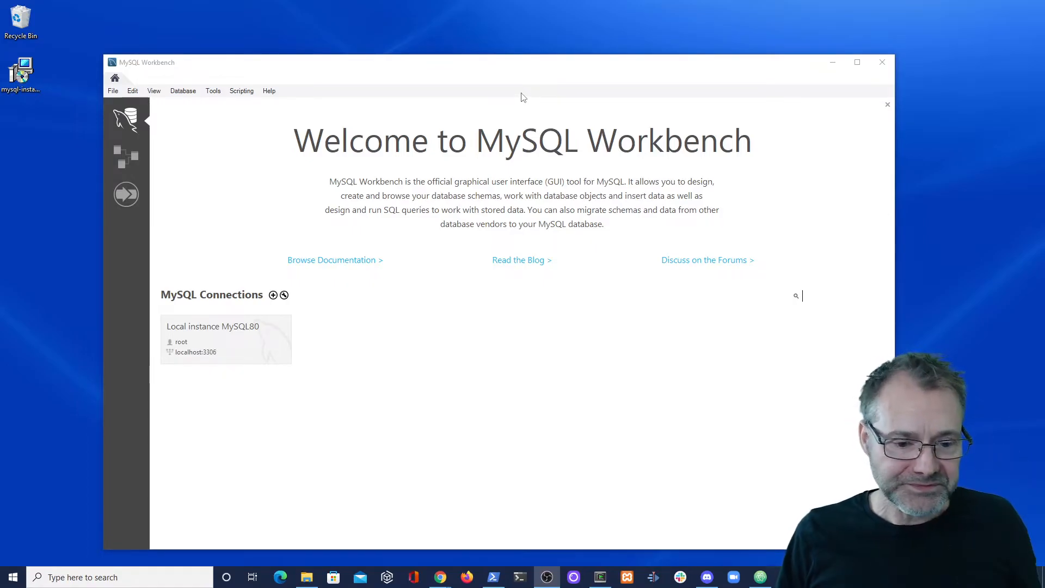
Reposition the MySQL Workbench window and open the Local instance MySQL80 connection
click(536, 71)
drag(535, 72, 515, 45)
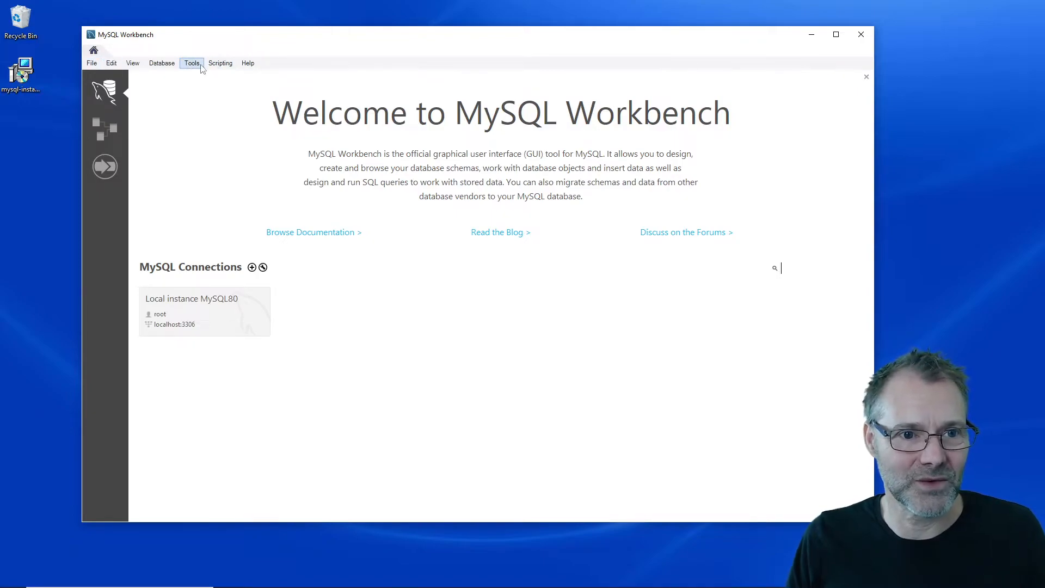
click(216, 301)
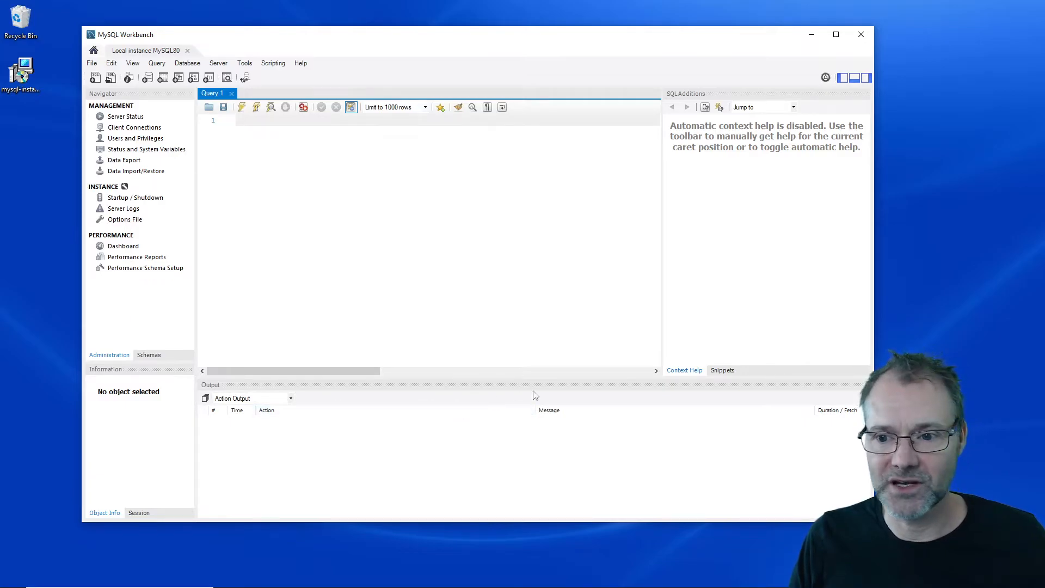
Look through the context help for the SELECT, UPDATE and DELETE syntax and toggle the help sidebar's visibility
click(794, 108)
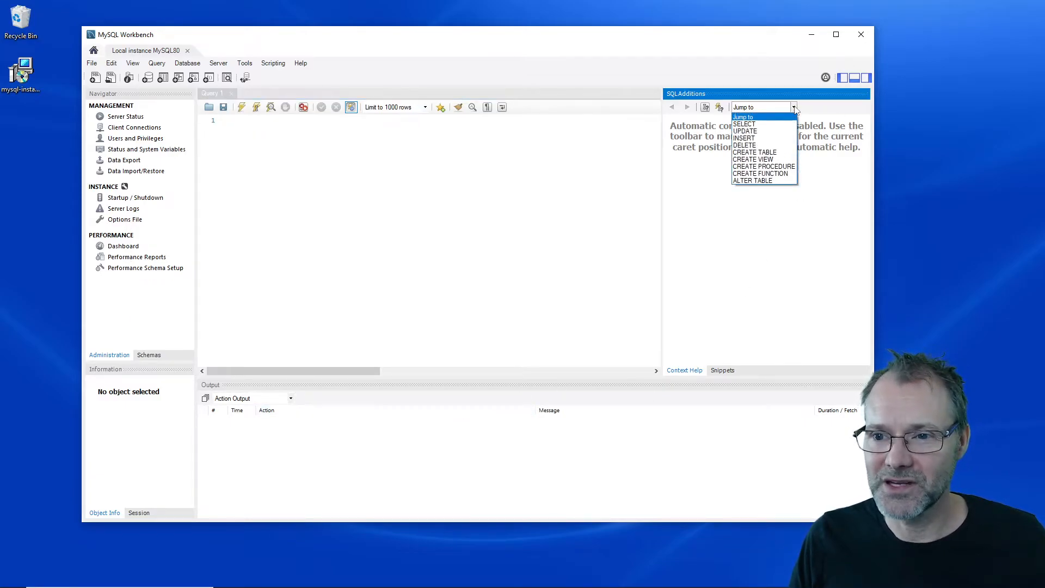
click(761, 125)
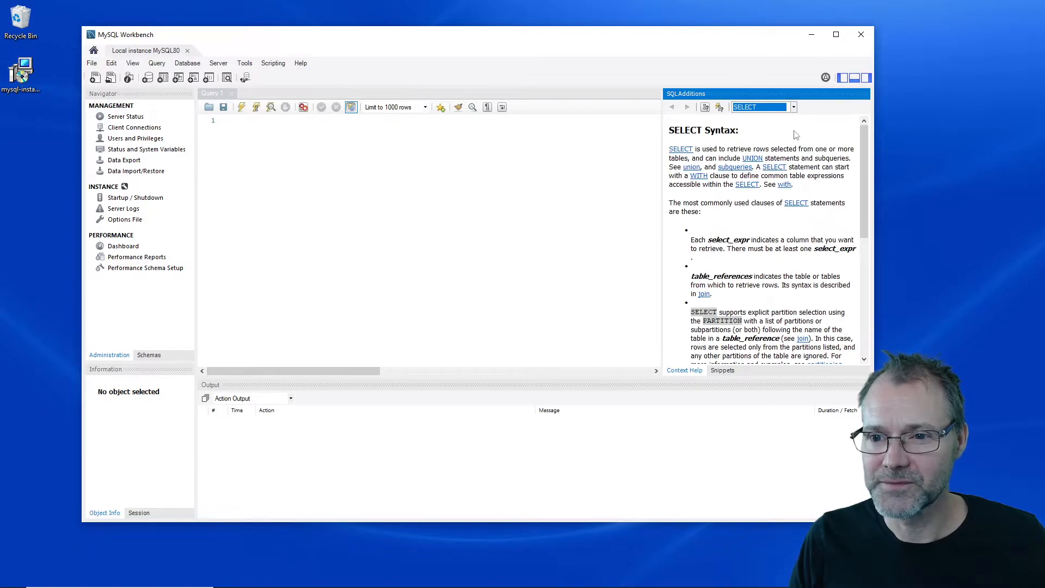
drag(865, 160, 859, 300)
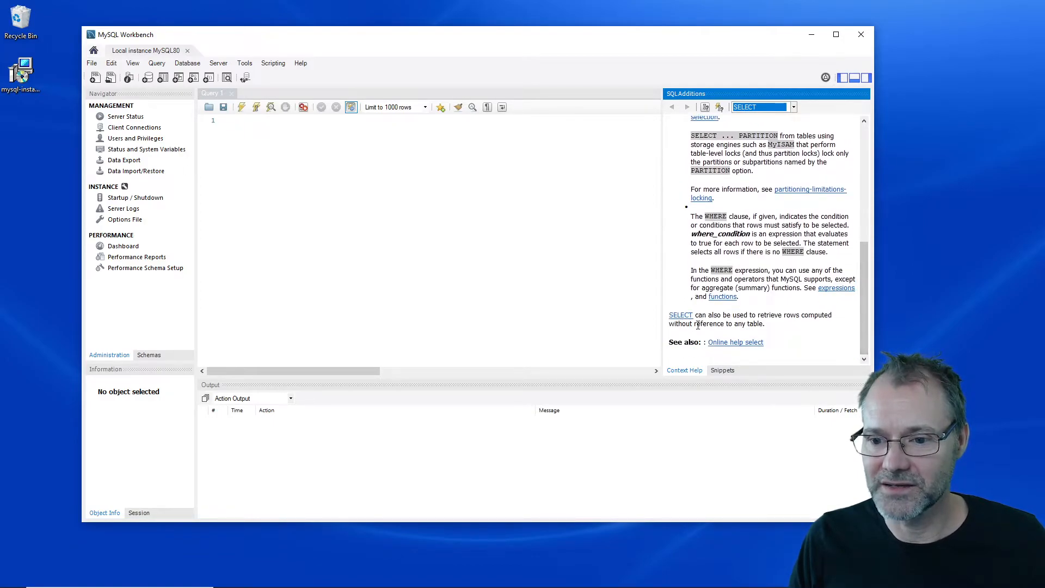
click(793, 107)
click(762, 132)
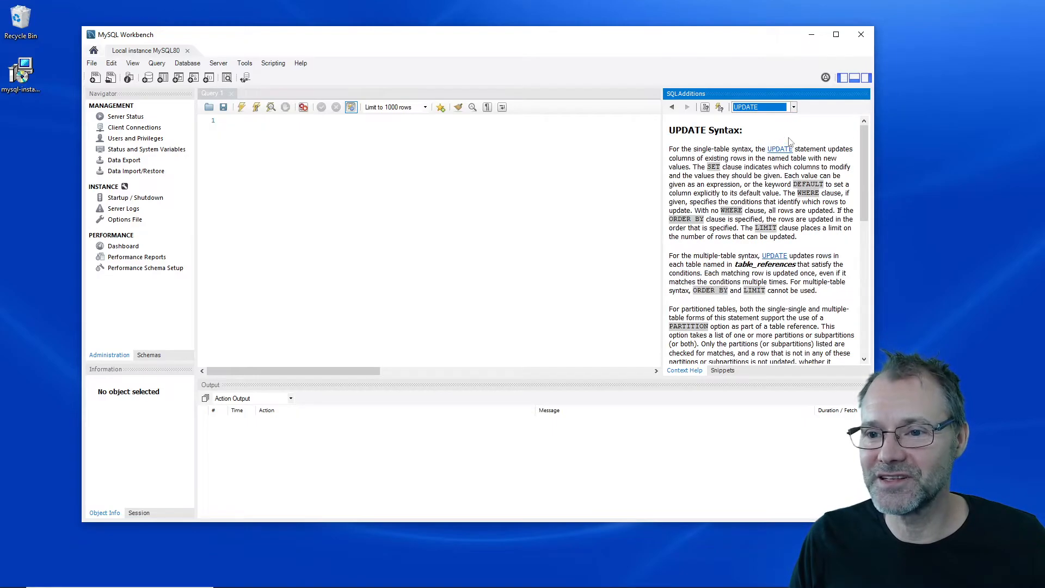
click(794, 108)
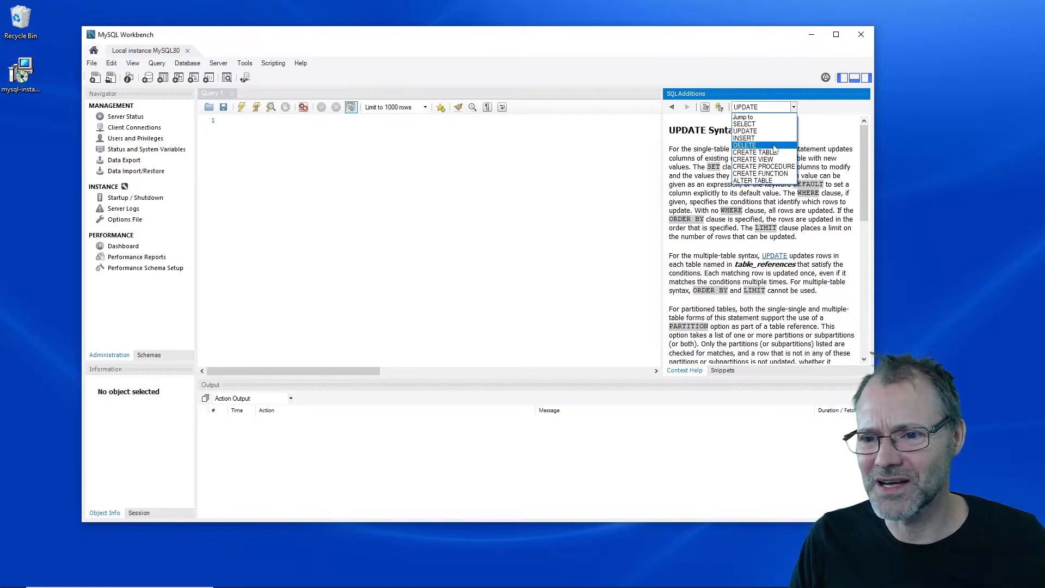
click(775, 146)
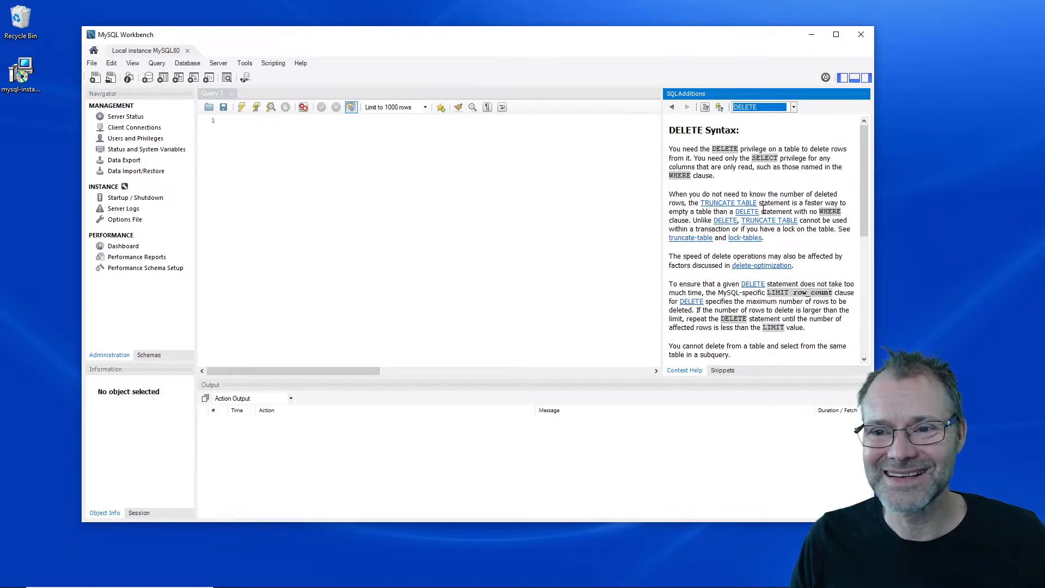
click(866, 78)
click(866, 78)
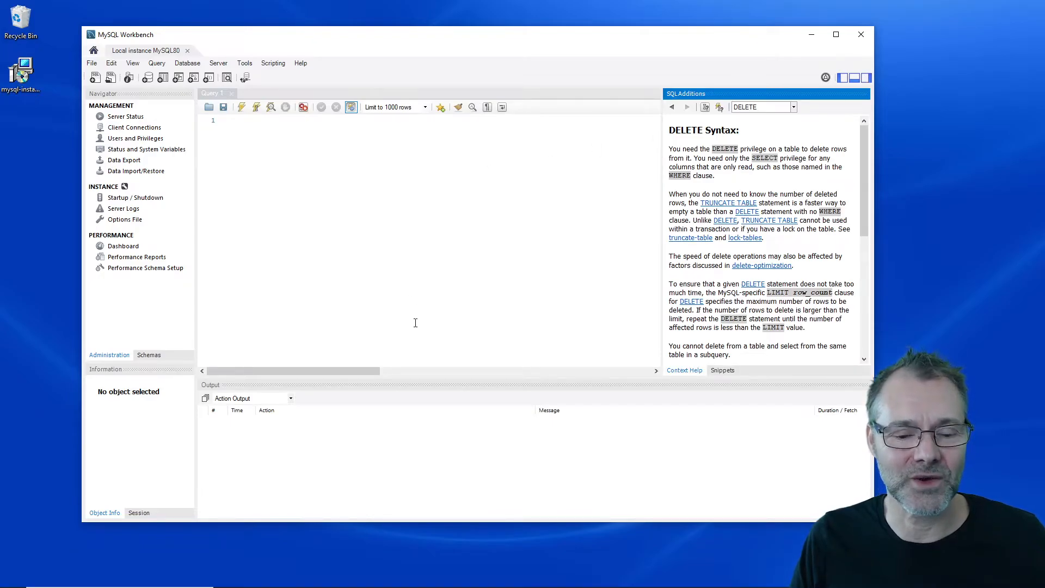
Write the statement SHOW DATABASES; in the Query 1 editor
click(377, 442)
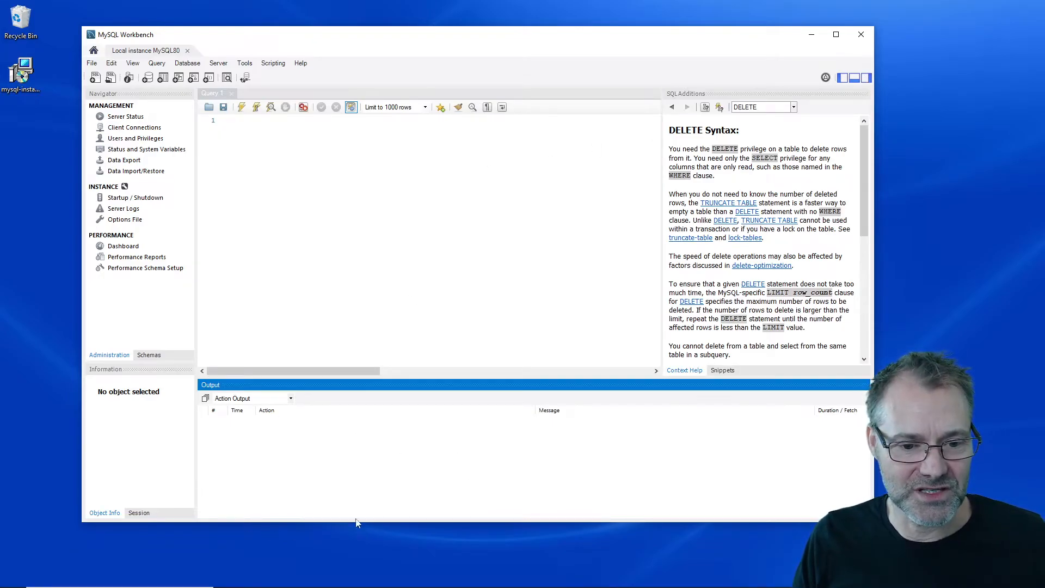
click(288, 143)
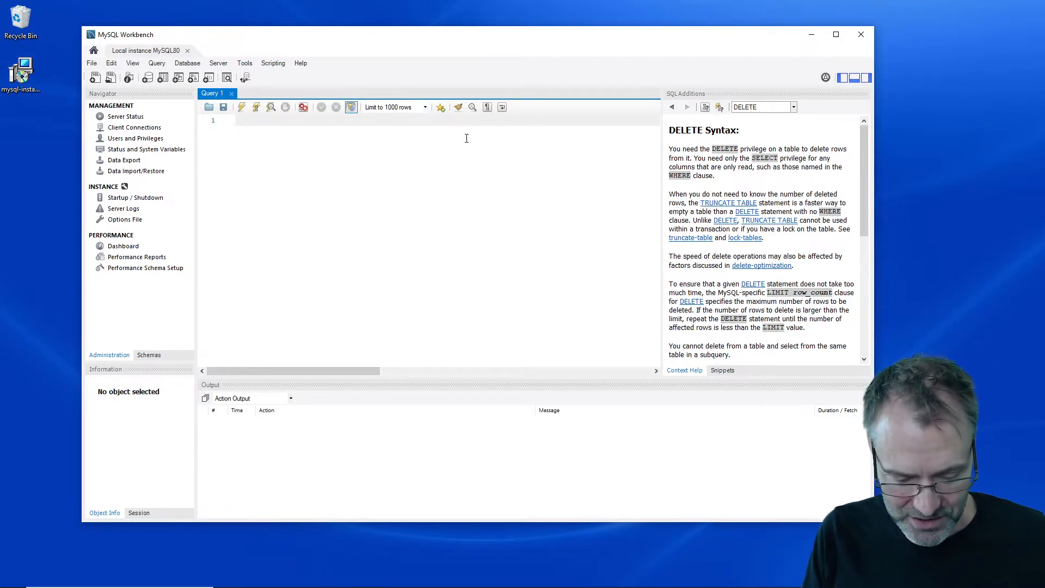
text(S)
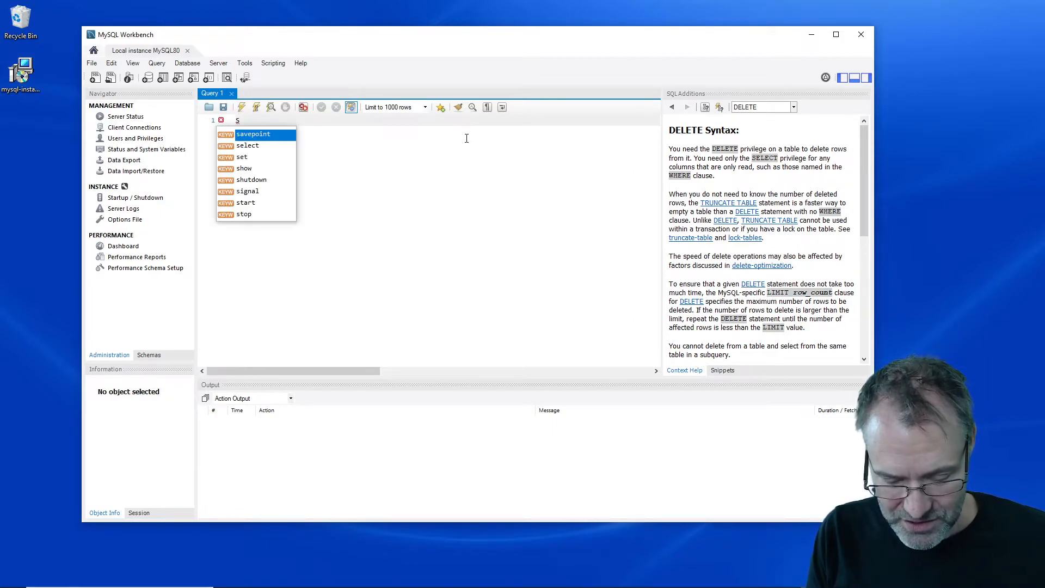
text(HOW DATABASES;)
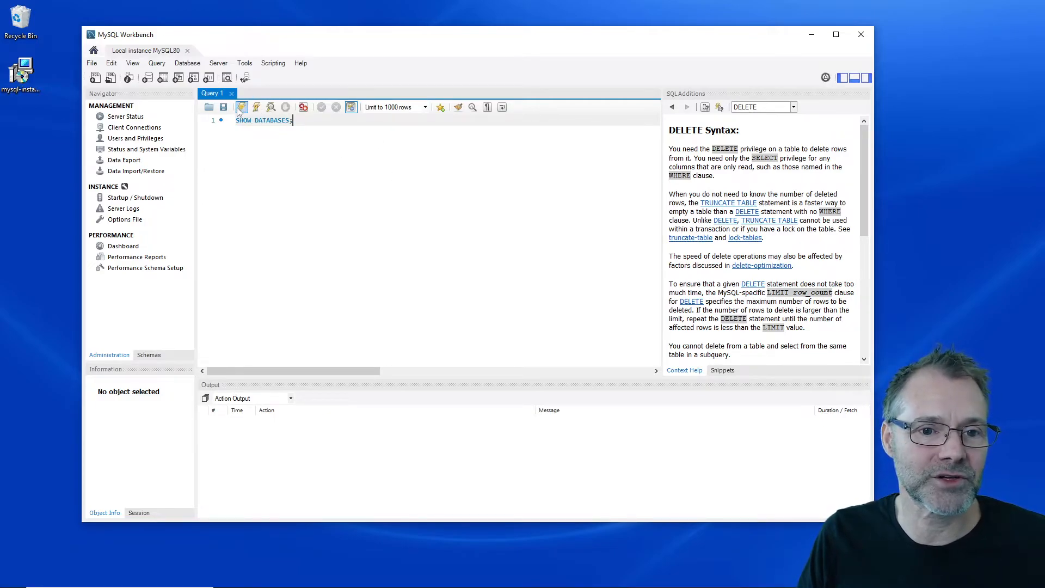
Execute the SHOW DATABASES statement at the cursor and hide the SQL Additions sidebar
click(157, 64)
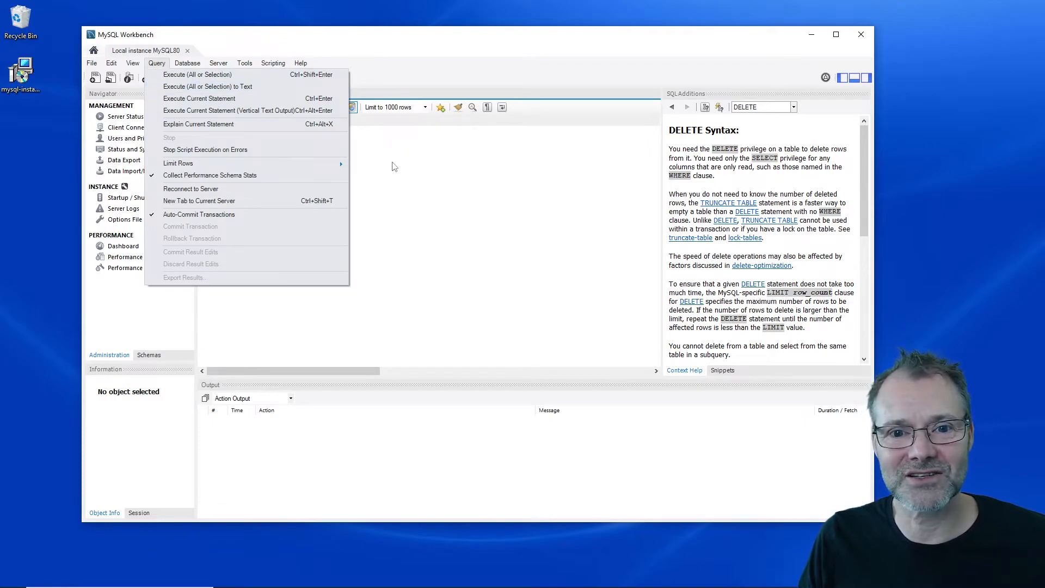
click(418, 168)
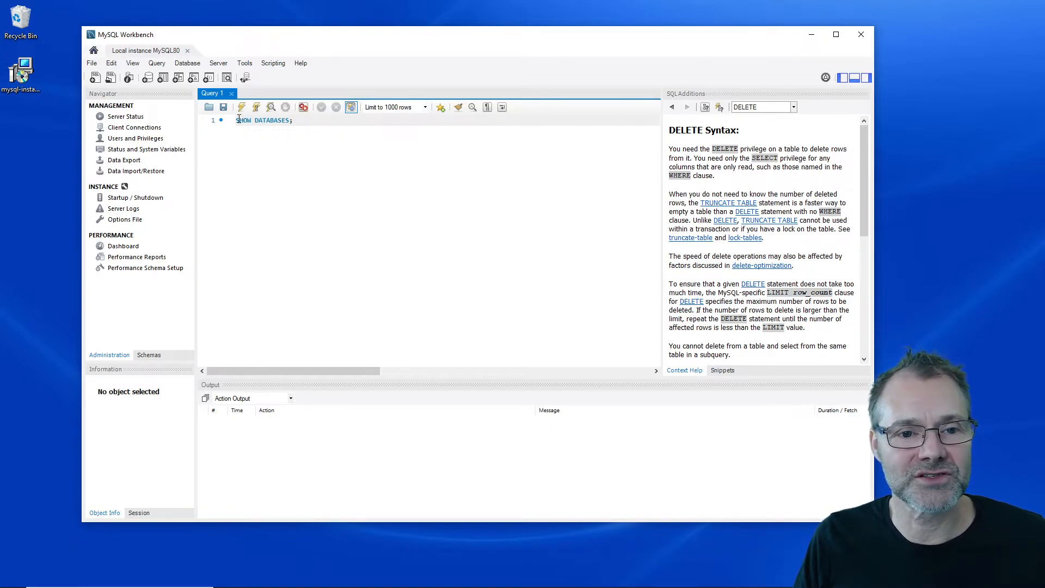
drag(236, 120, 293, 119)
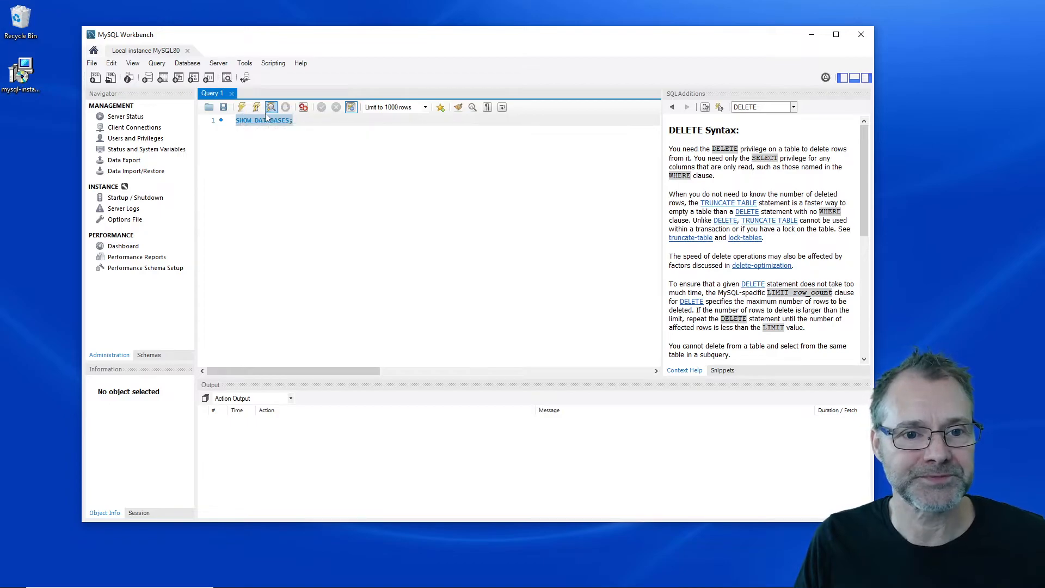
click(293, 120)
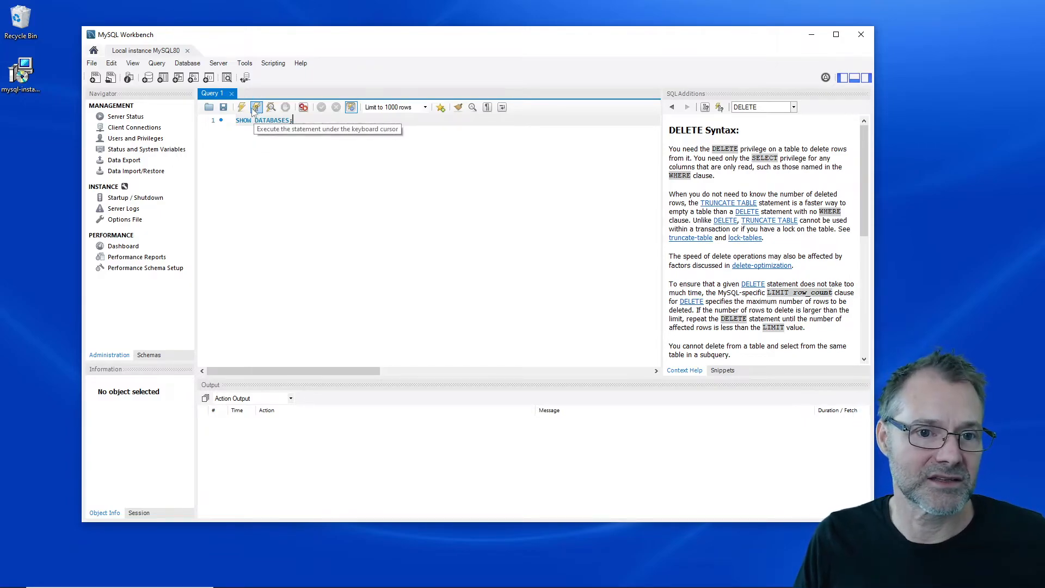
click(255, 108)
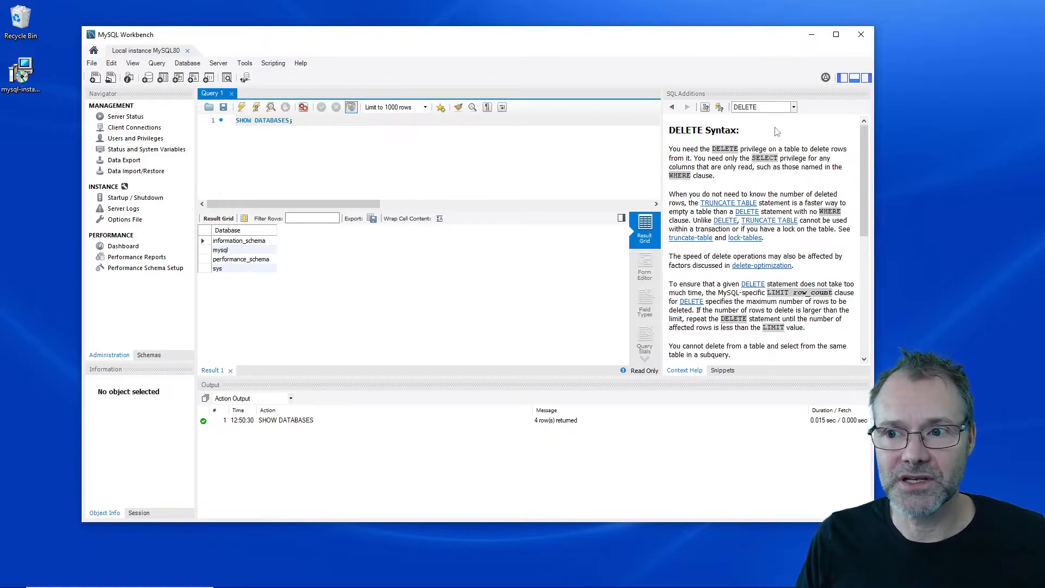
click(867, 77)
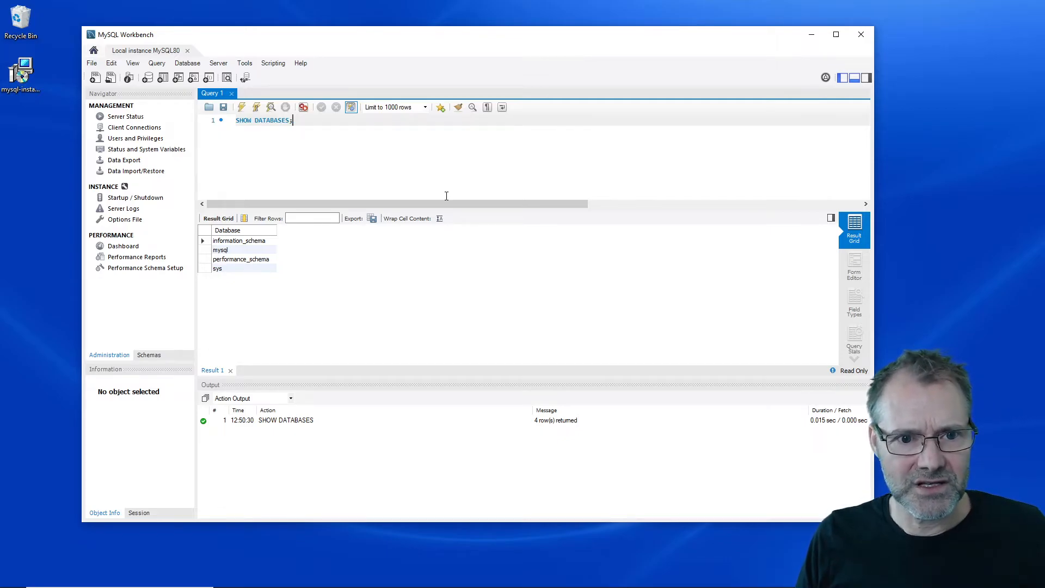
Find and open the Windows Services app, and move its window clear of the desktop edge
click(71, 577)
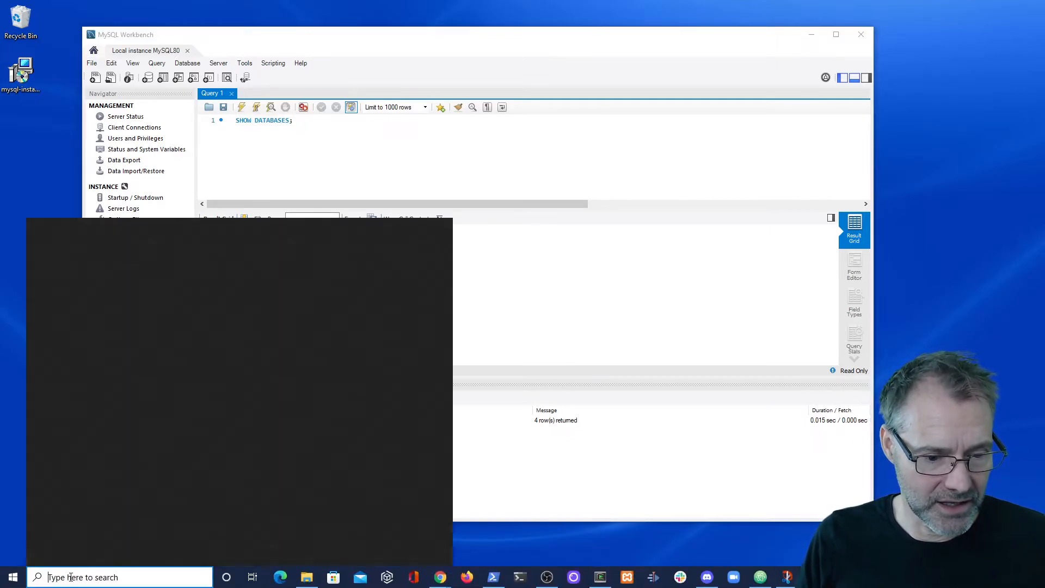
text(services)
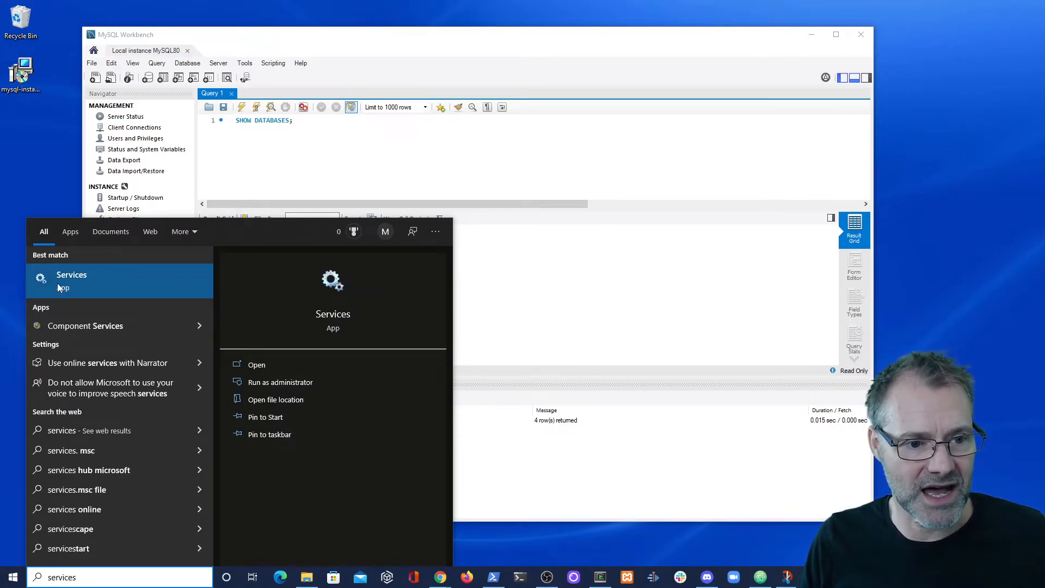
click(263, 366)
drag(500, 68, 674, 55)
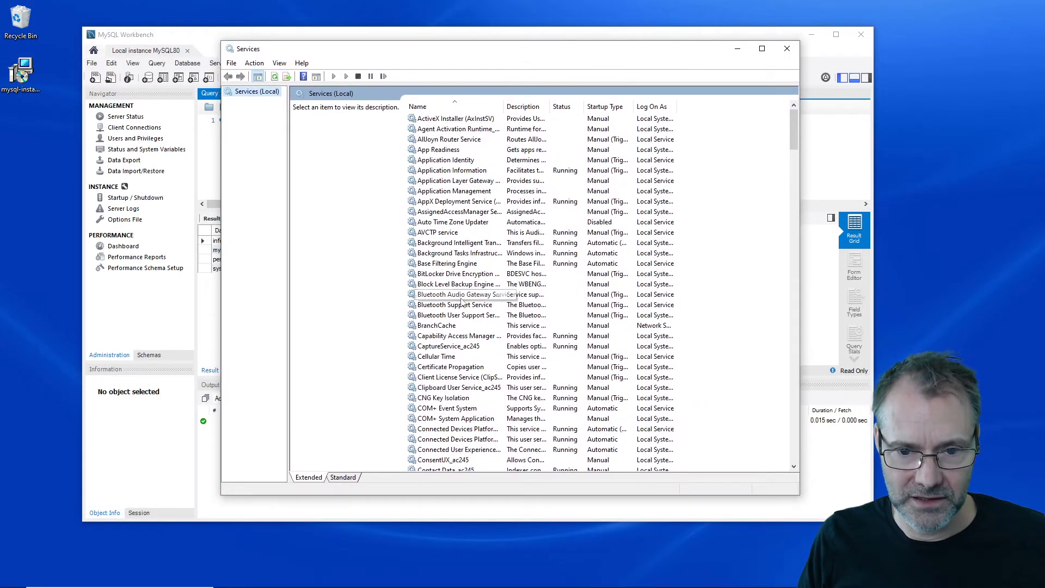
Open the MySQL80 service's properties, inspect its executable path, and set its startup type to Manual
click(462, 296)
text(my)
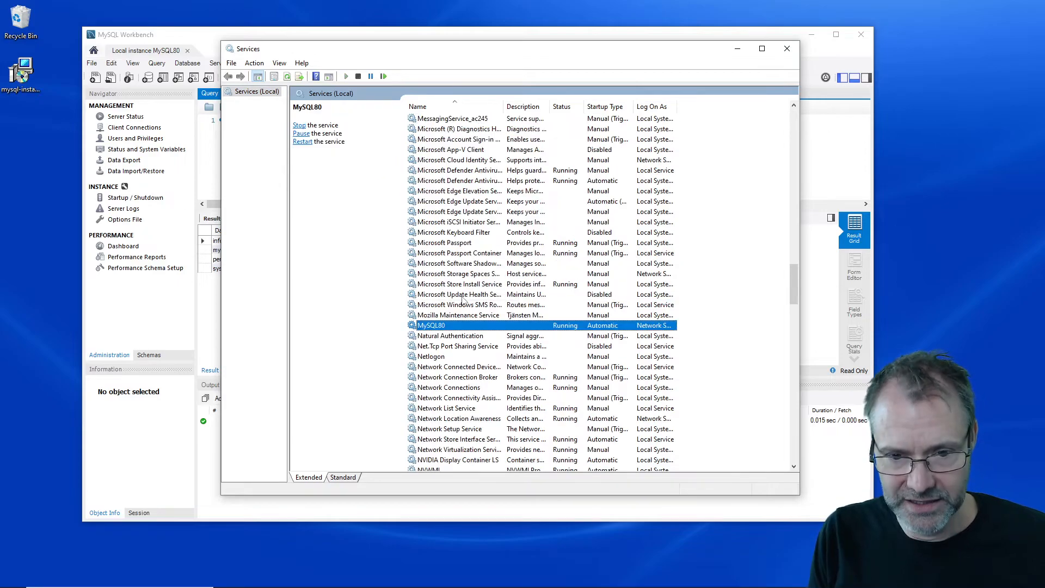
double_click(461, 329)
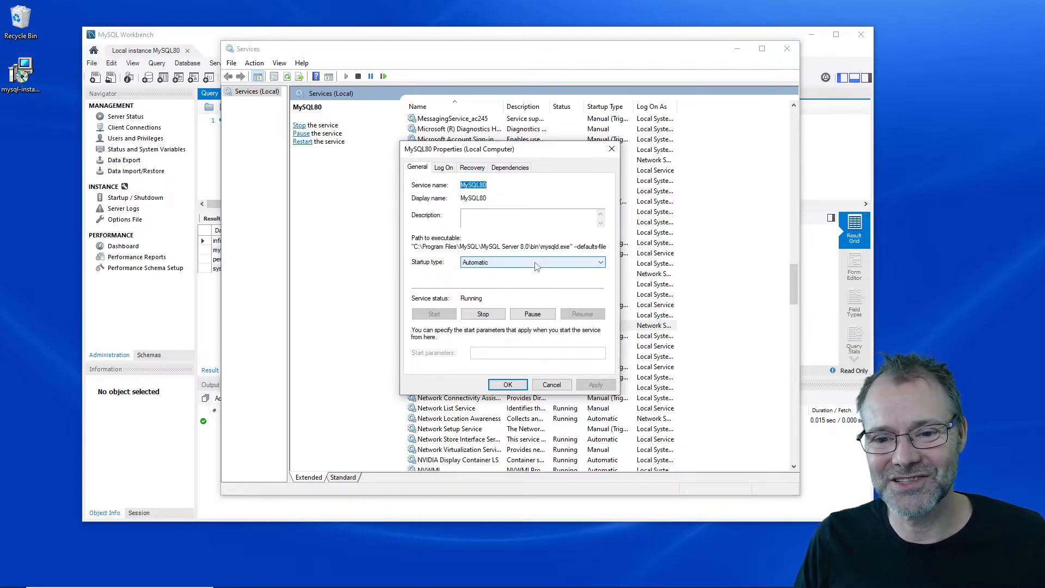
drag(423, 248, 539, 248)
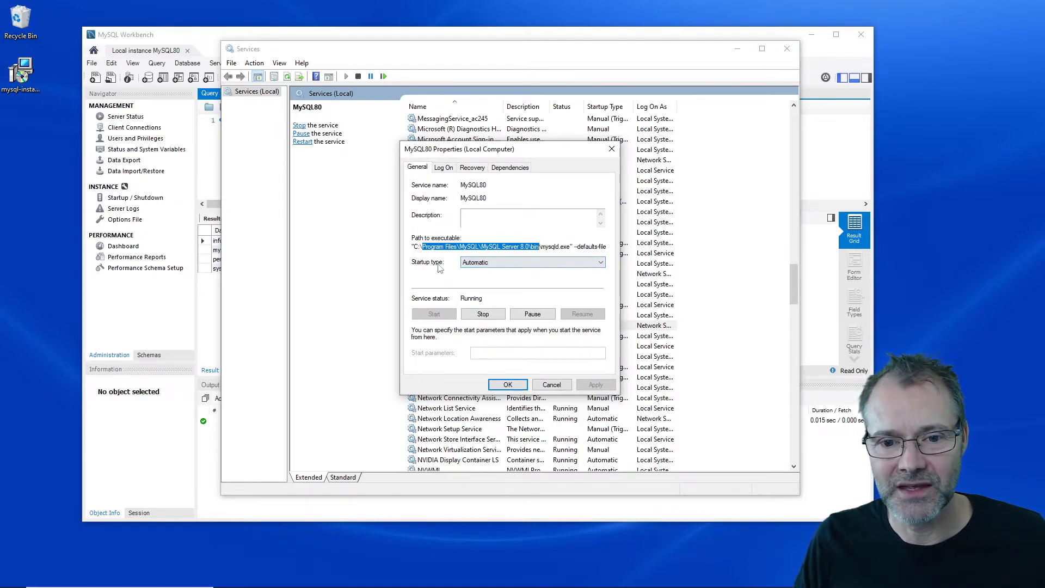
click(496, 262)
click(496, 286)
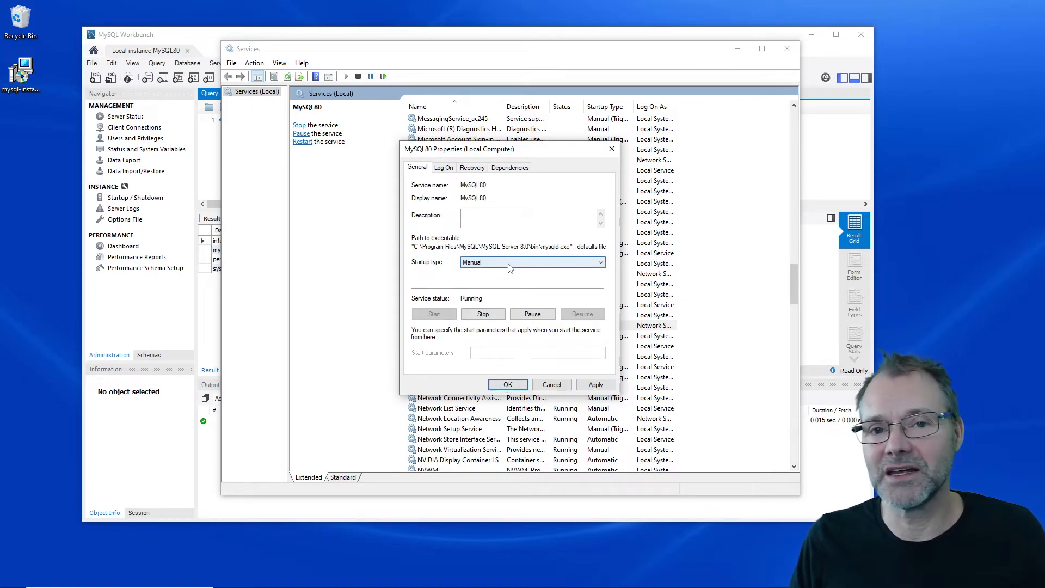
click(515, 385)
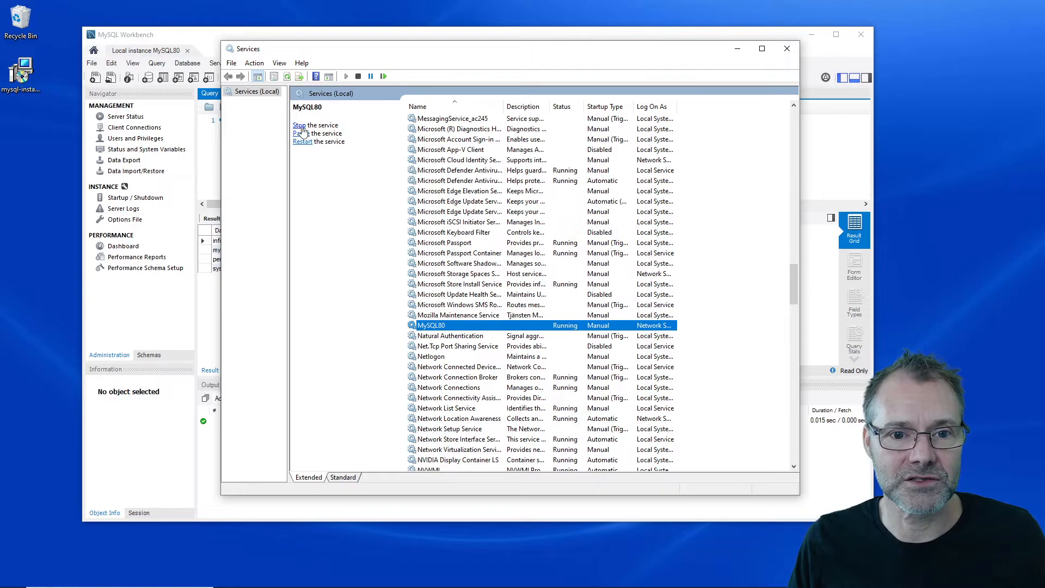
Close the Services window, find and open the MySQL 8.0 Command Line Client, and move its window up over Workbench
click(787, 48)
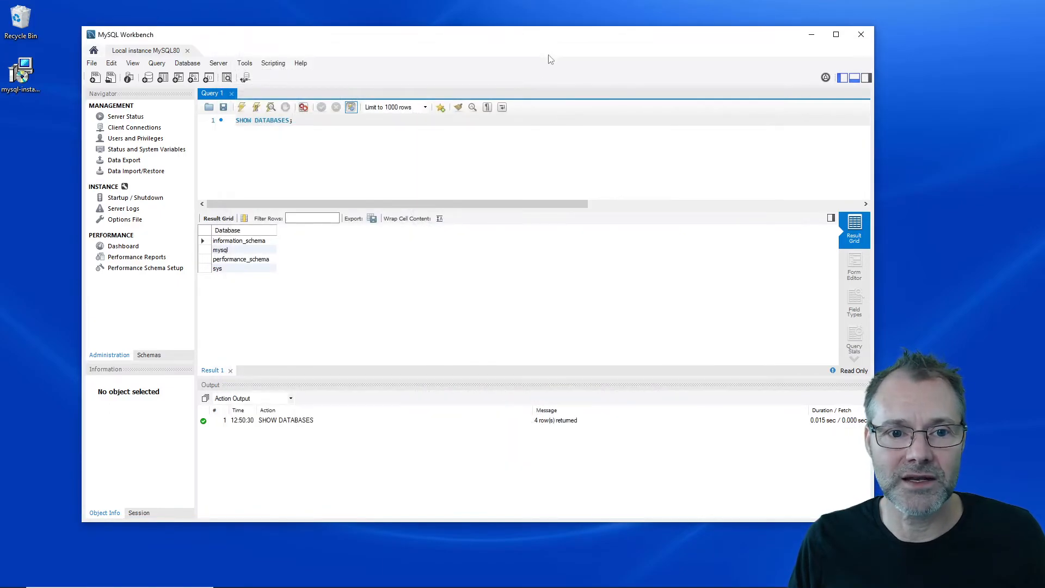
mouse_move(38, 571)
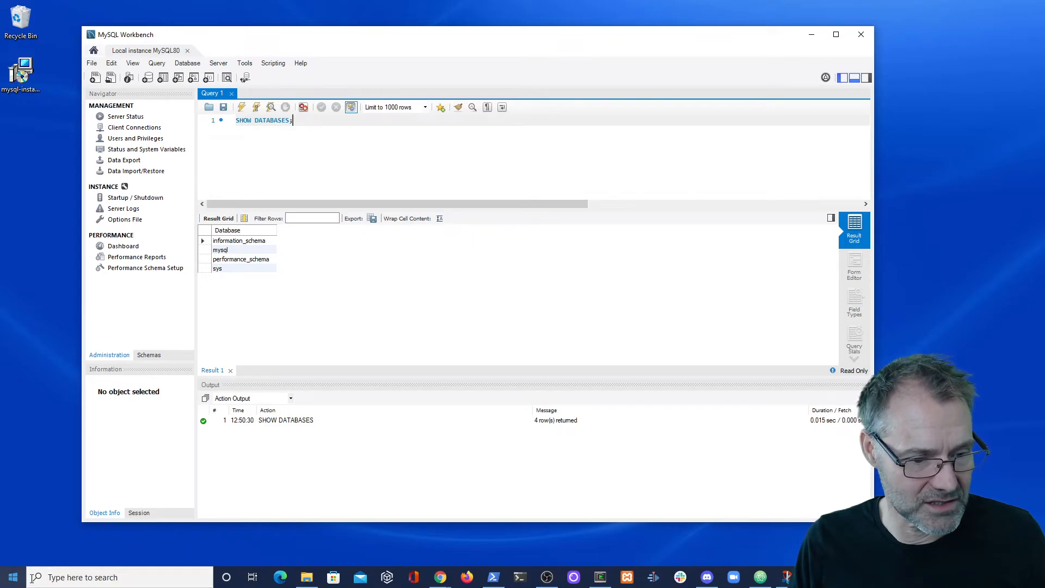
click(65, 576)
text(mysql)
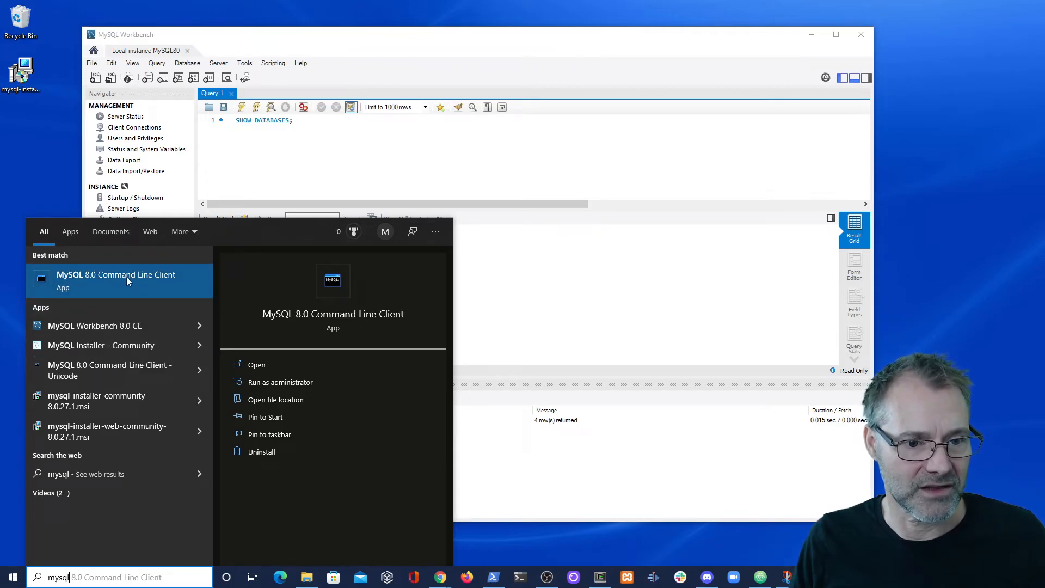
click(259, 366)
drag(467, 84, 598, 23)
Log in to the MySQL server in the command line client with the account password
click(558, 85)
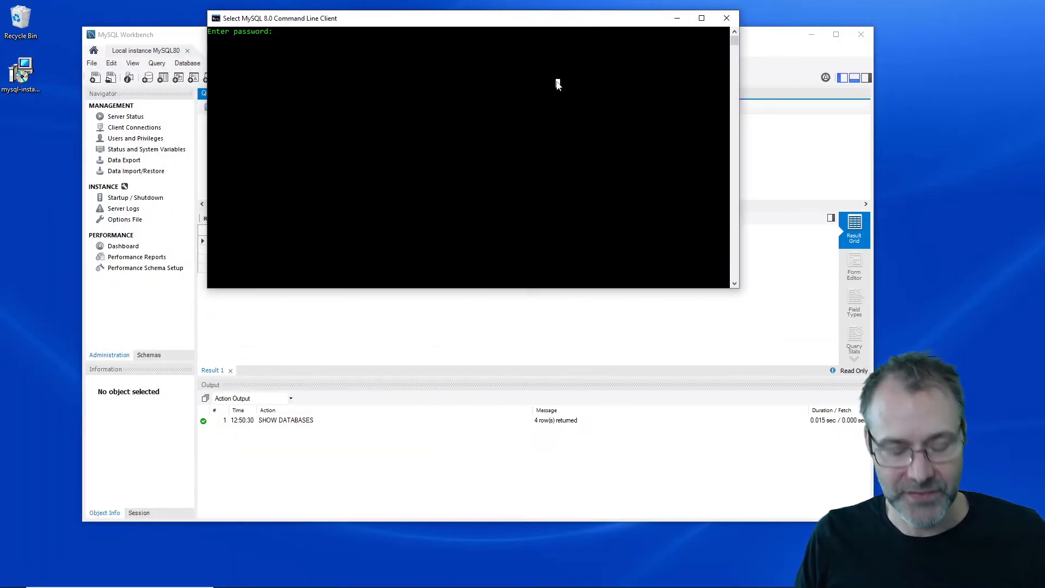
text(***)
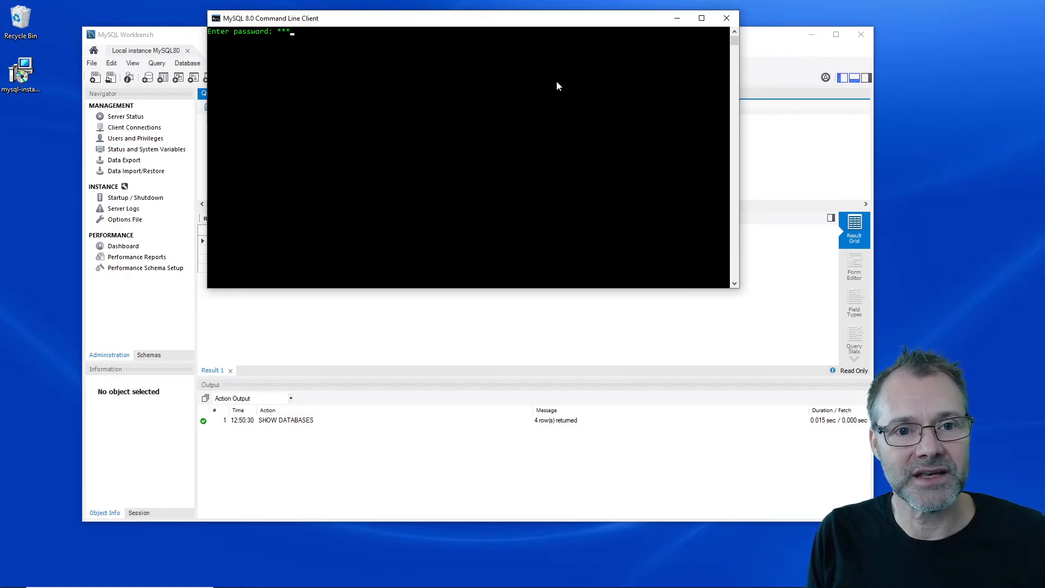
text(*)
key(Return)
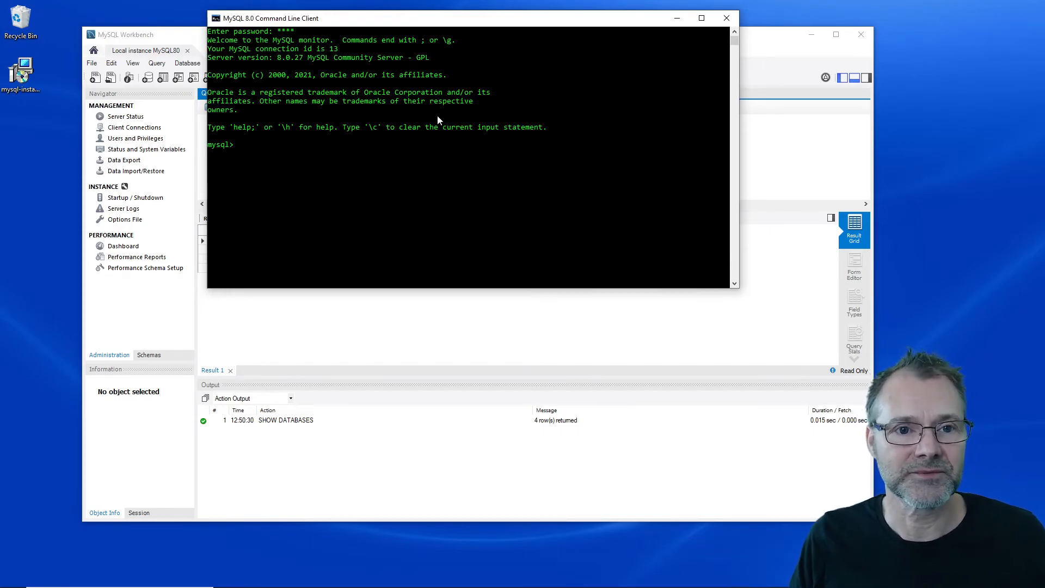
Compare the command line client with the Workbench window, and run SHOW DATABASES; at the mysql prompt
drag(589, 24, 606, 23)
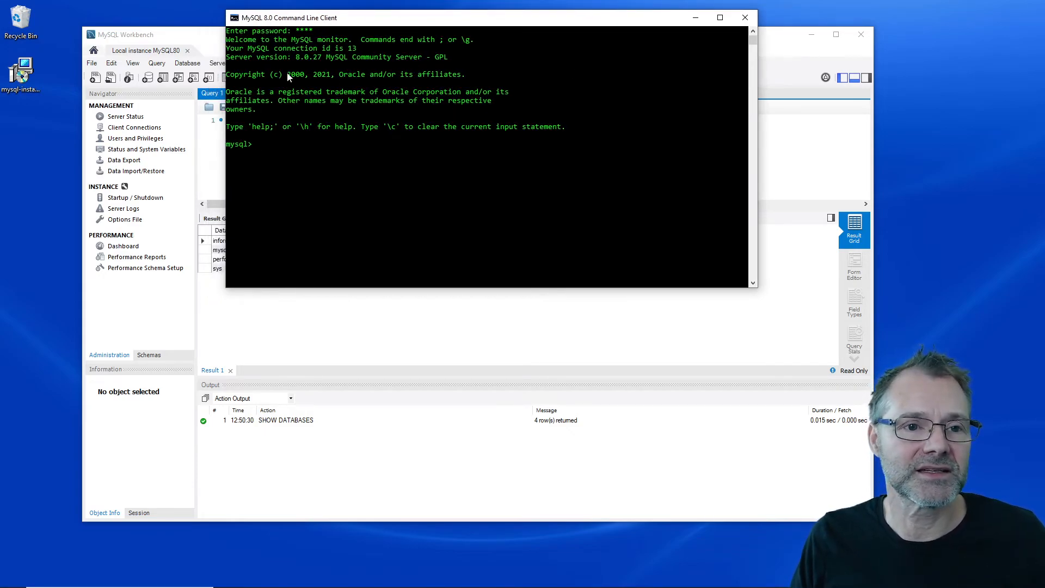
click(180, 38)
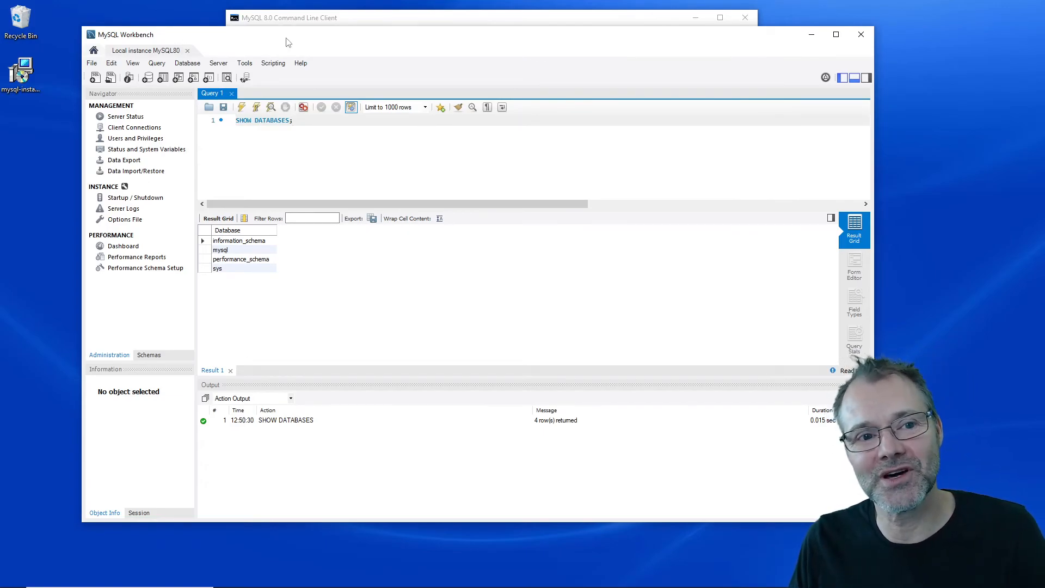
click(394, 19)
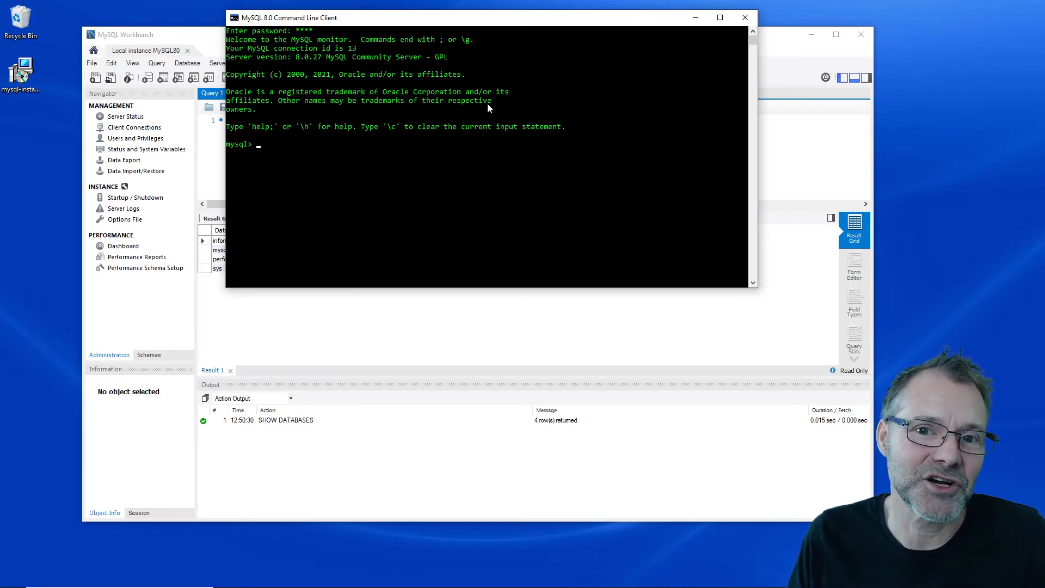
click(416, 144)
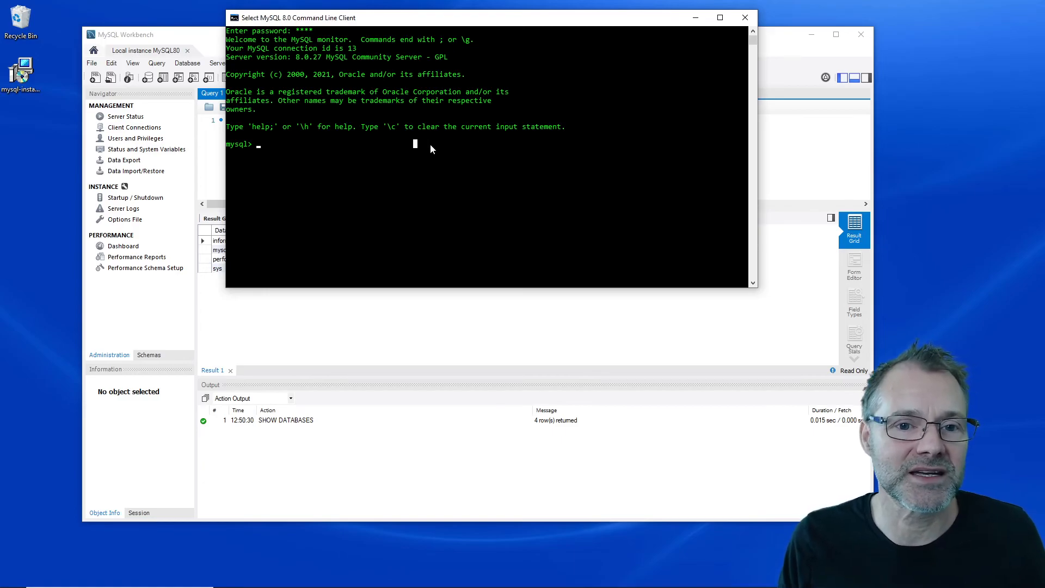
key(Escape)
text(SHOW DATABASES;)
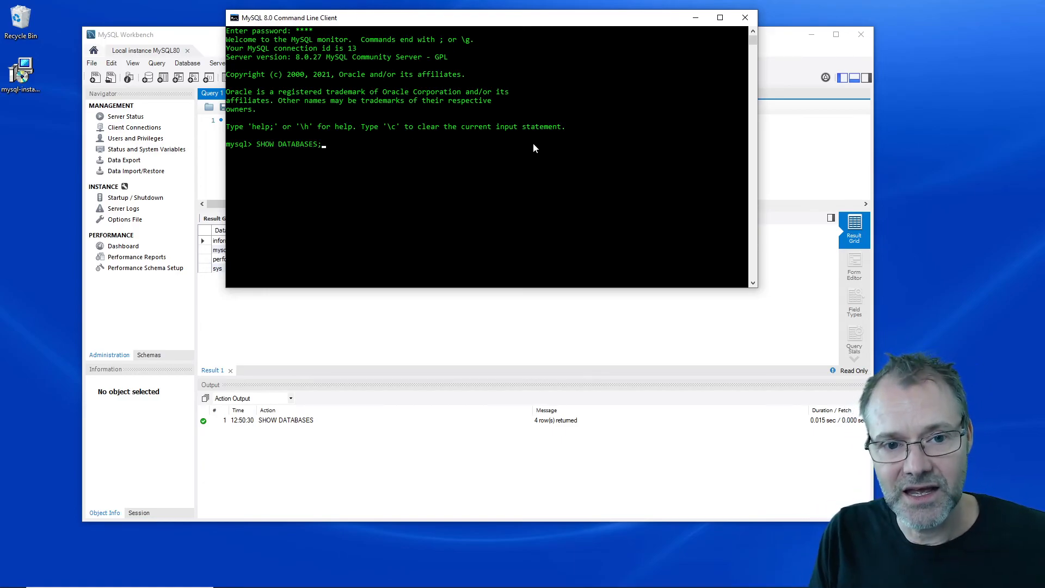
key(Return)
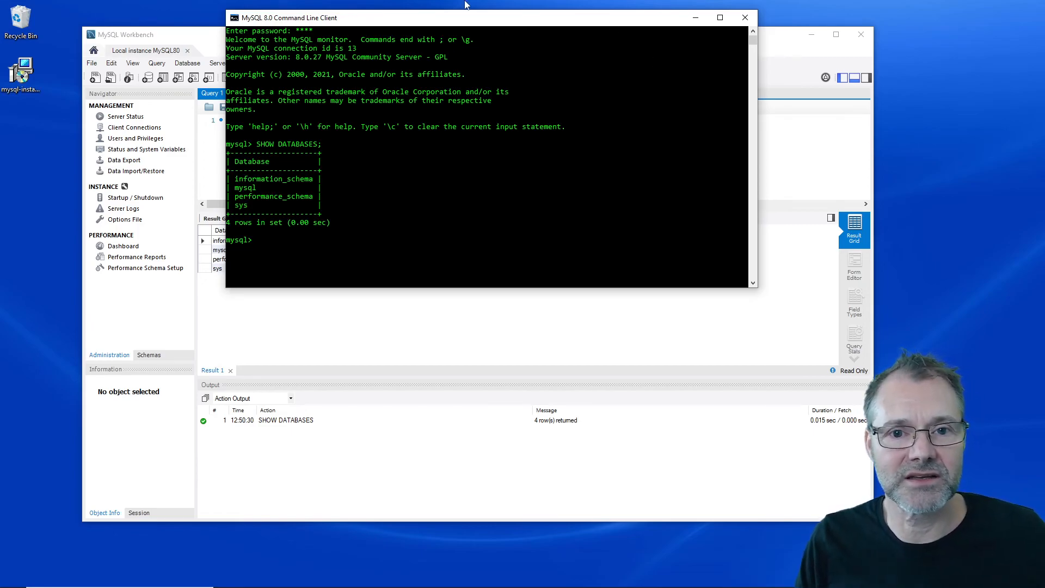
Move the command line client clear of the Workbench result grid and run the lowercase statement show databases; at its prompt
drag(413, 21, 542, 22)
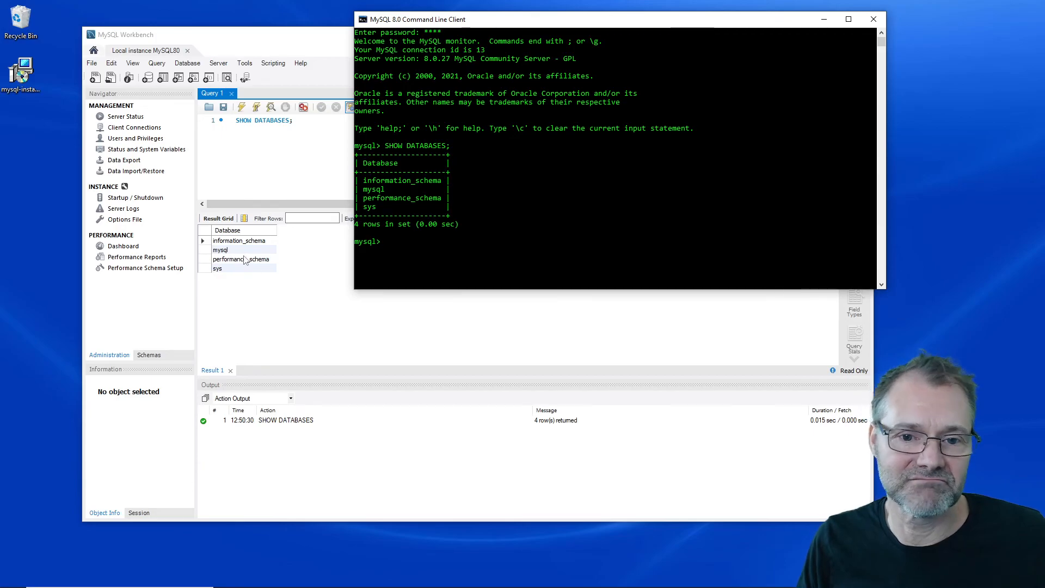
click(477, 242)
text(show databases;)
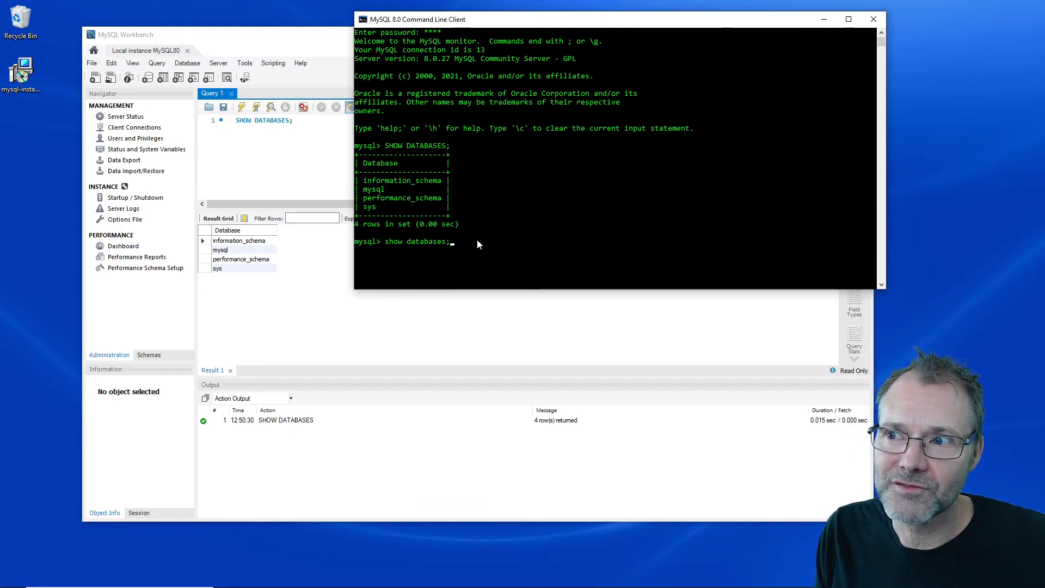
key(Return)
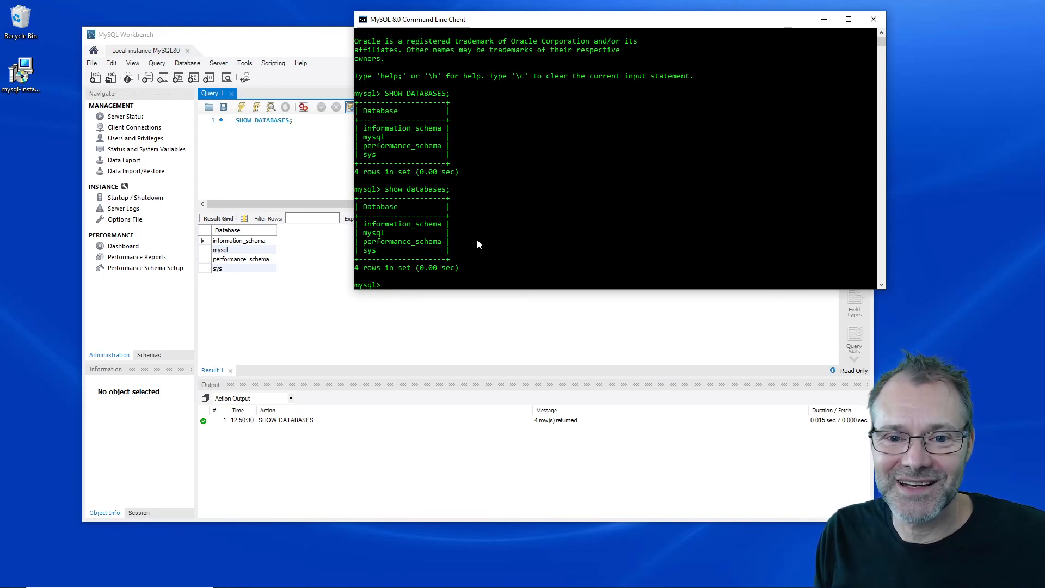